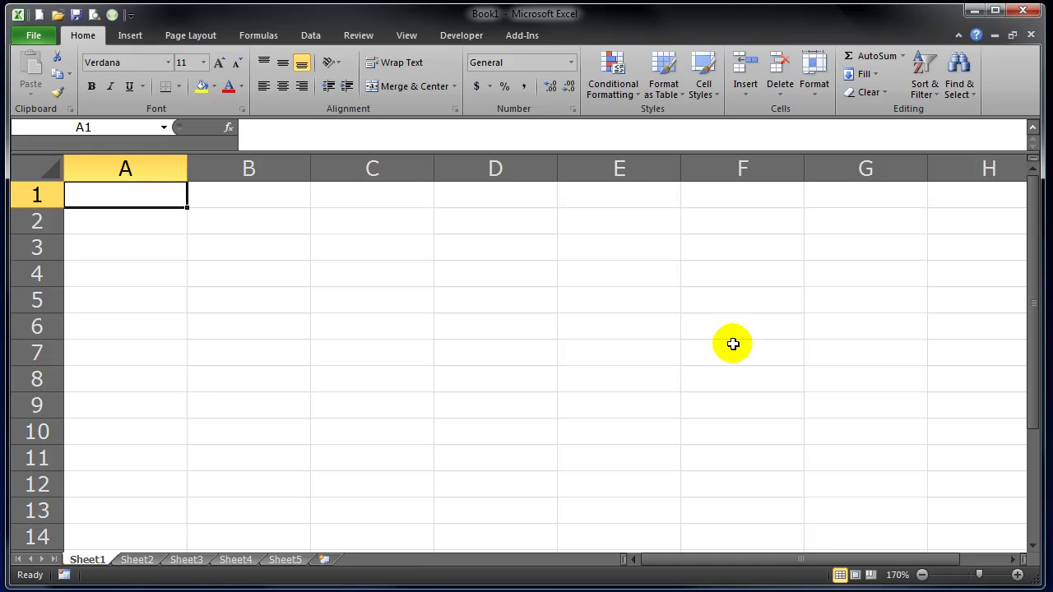
# Enter January in A2 and fill the month series down to December in A13
pyautogui.click(294, 383)
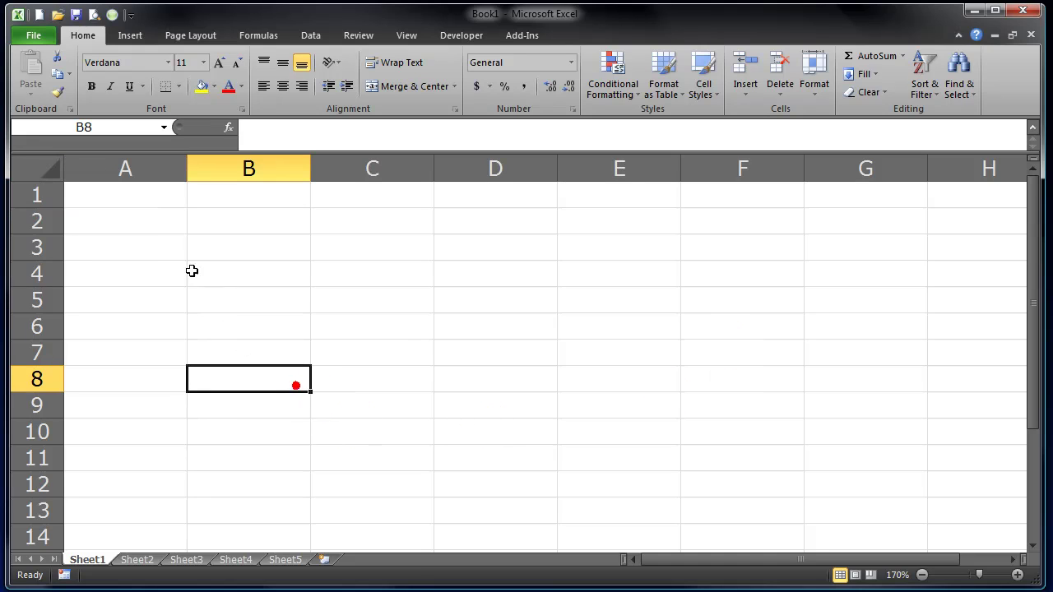
pyautogui.click(144, 222)
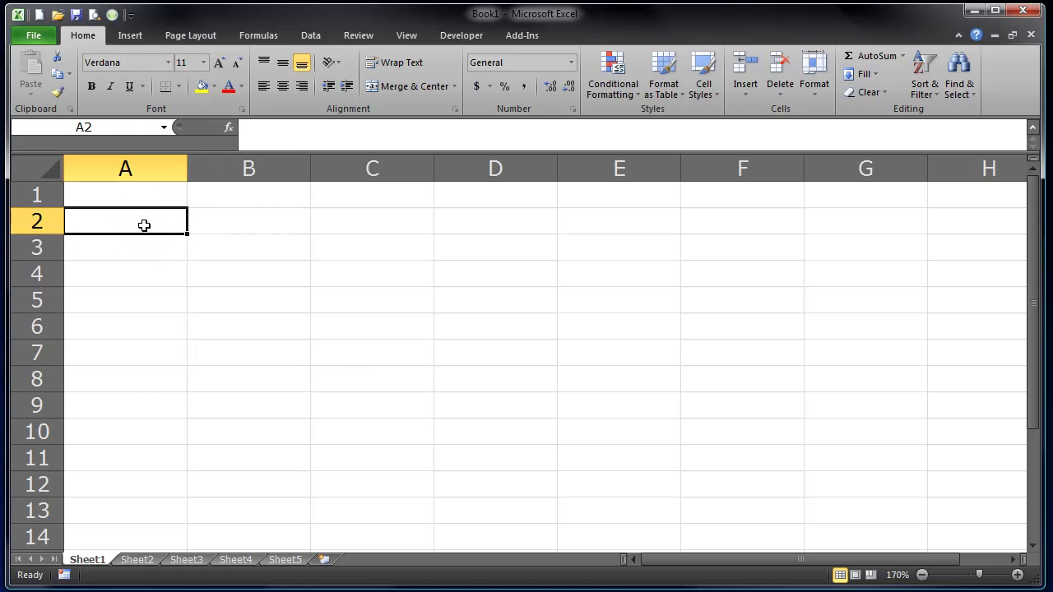
pyautogui.write('Ja')
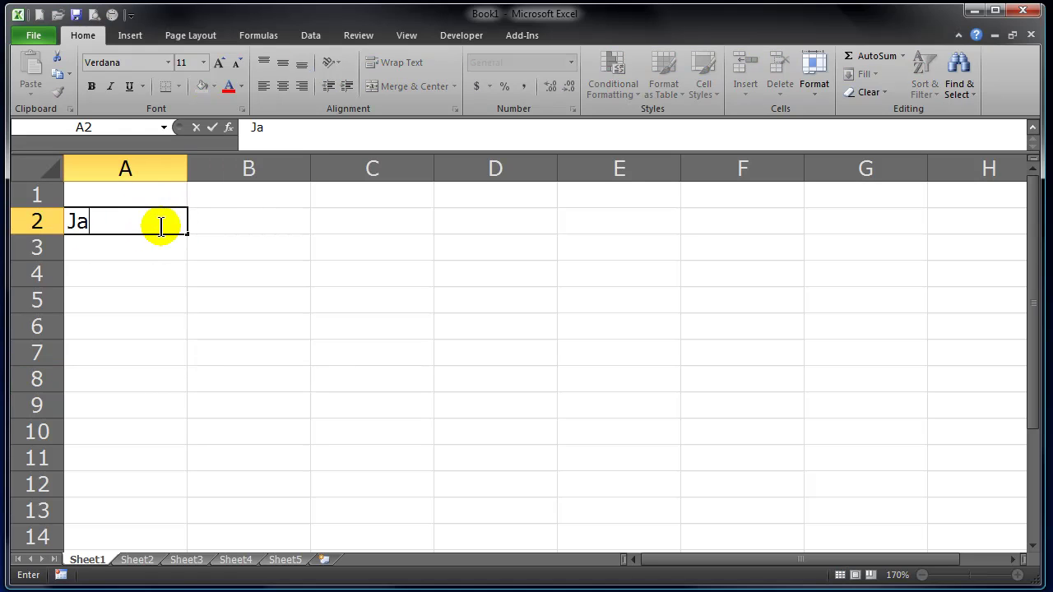
pyautogui.write('nuary')
pyautogui.press('Return')
pyautogui.click(155, 222)
pyautogui.moveTo(188, 234); pyautogui.dragTo(186, 527)
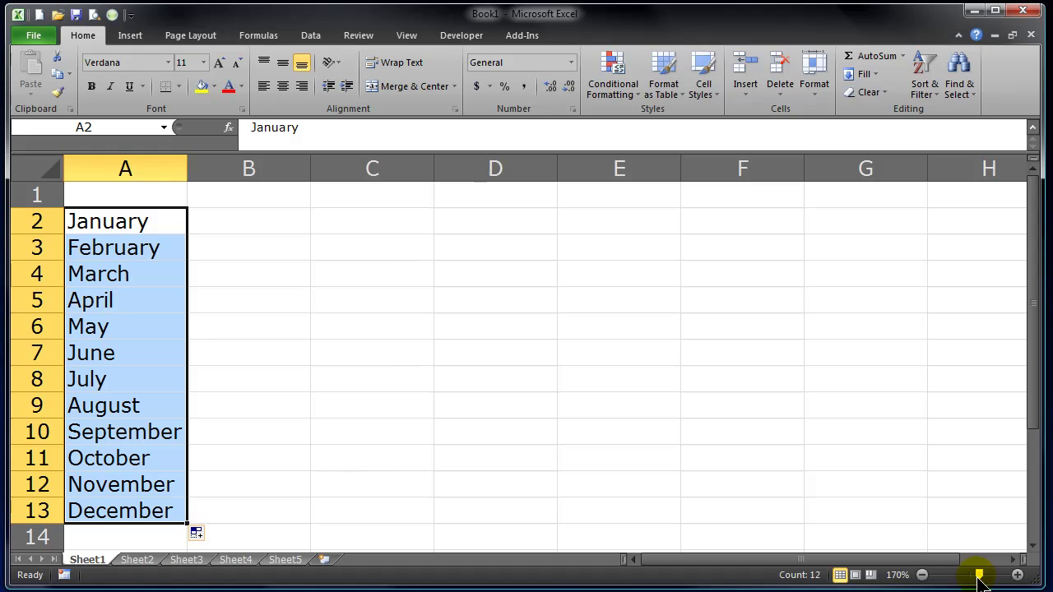
# Enter the region headings North, South, East and West in cells B1 through E1
pyautogui.click(921, 575)
pyautogui.click(284, 256)
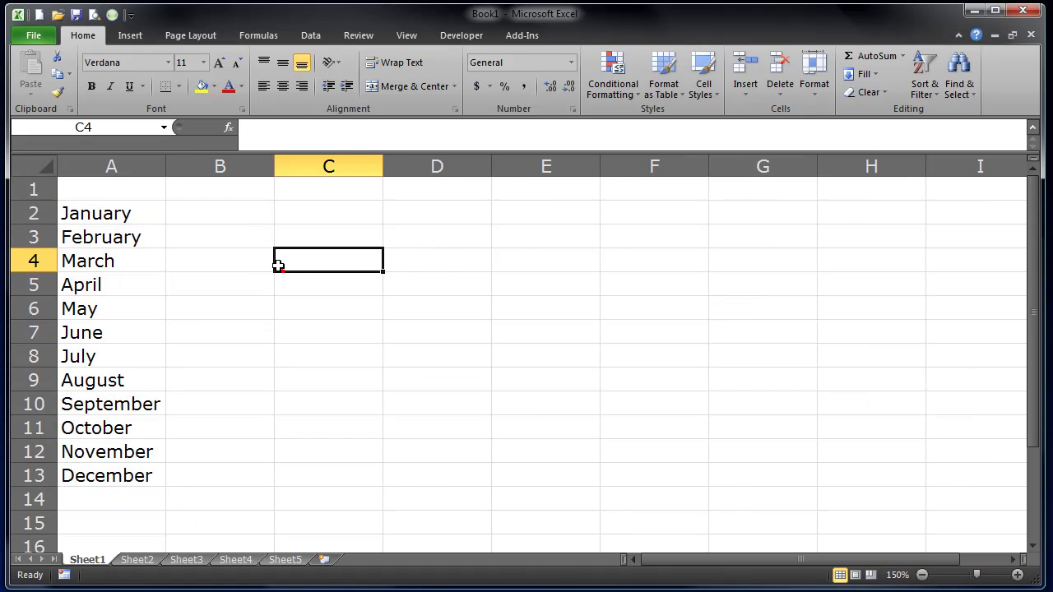
pyautogui.click(214, 190)
pyautogui.write('N')
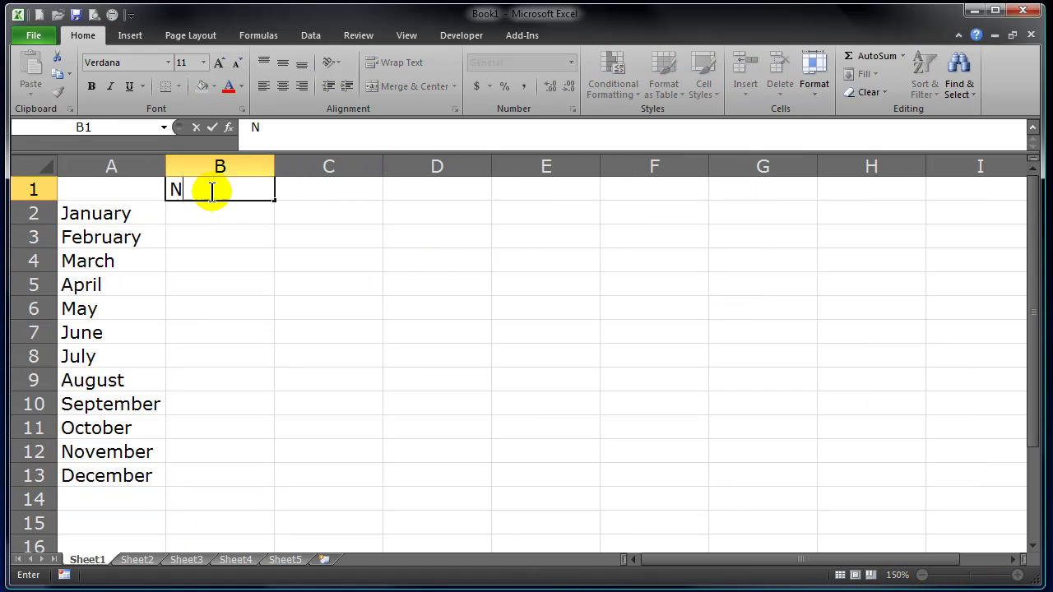
pyautogui.write('orth')
pyautogui.press('Tab')
pyautogui.write('So')
pyautogui.press('Tab')
pyautogui.write('East')
pyautogui.press('Tab')
pyautogui.write('West')
pyautogui.press('Return')
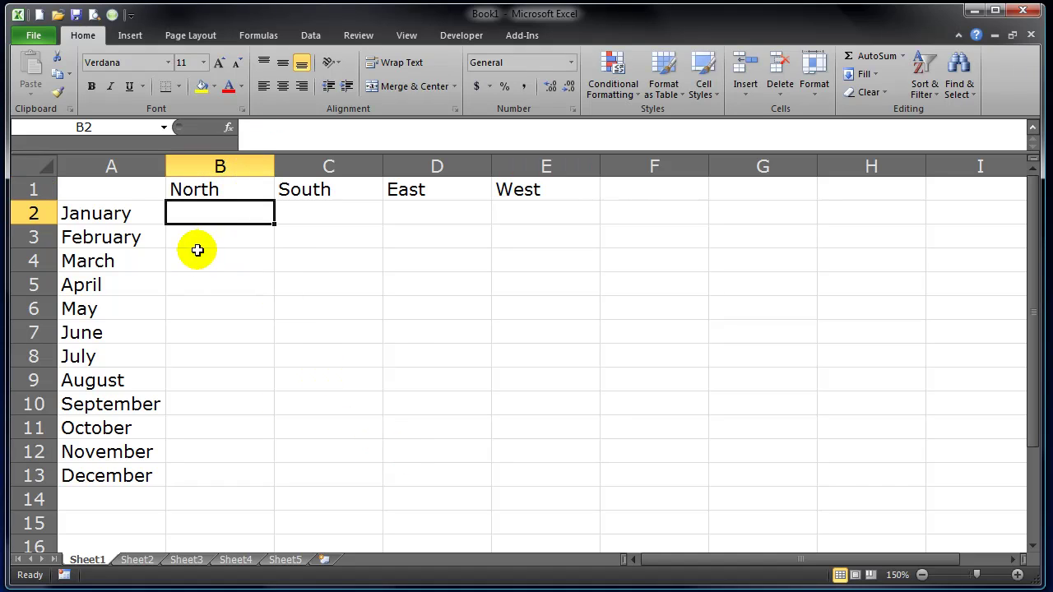
# Fill the whole range B2:E13 with the formula =RANDBETWEEN(100,900)
pyautogui.moveTo(198, 211); pyautogui.dragTo(579, 479)
pyautogui.write('=rand')
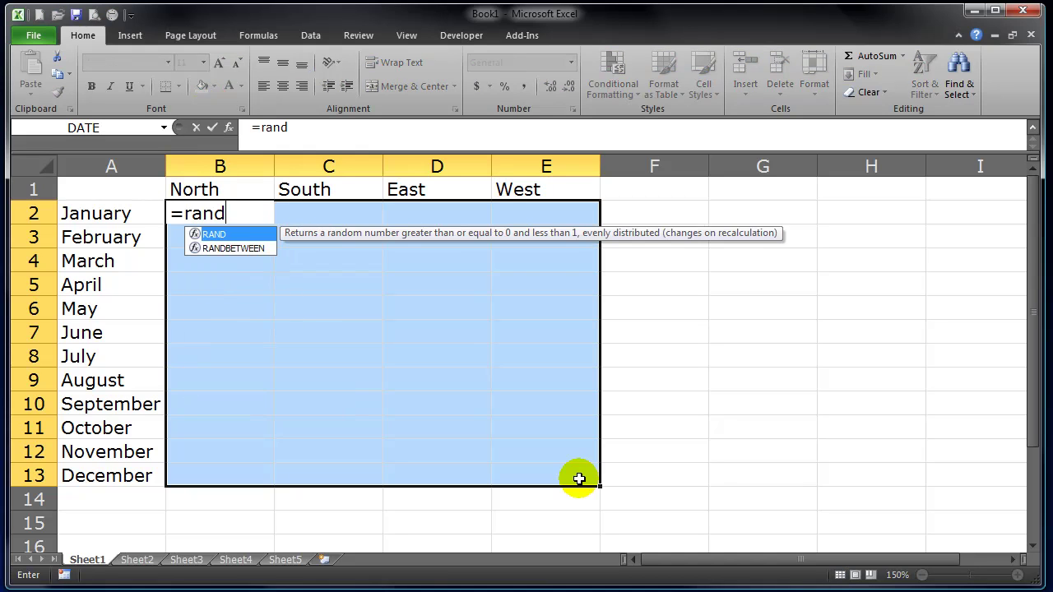
pyautogui.press('Down')
pyautogui.press('Tab')
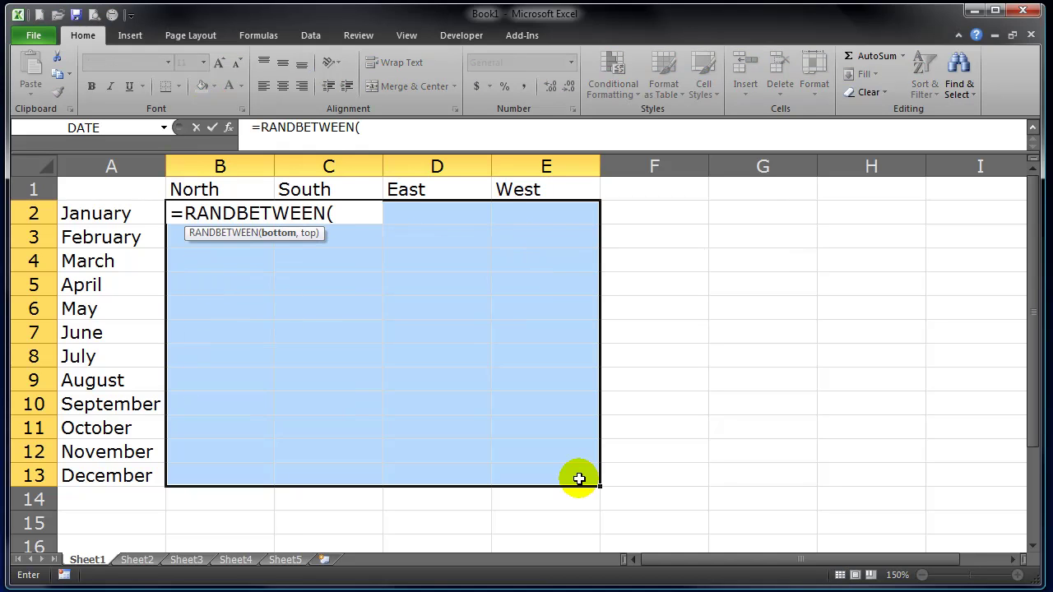
pyautogui.write('100,900)')
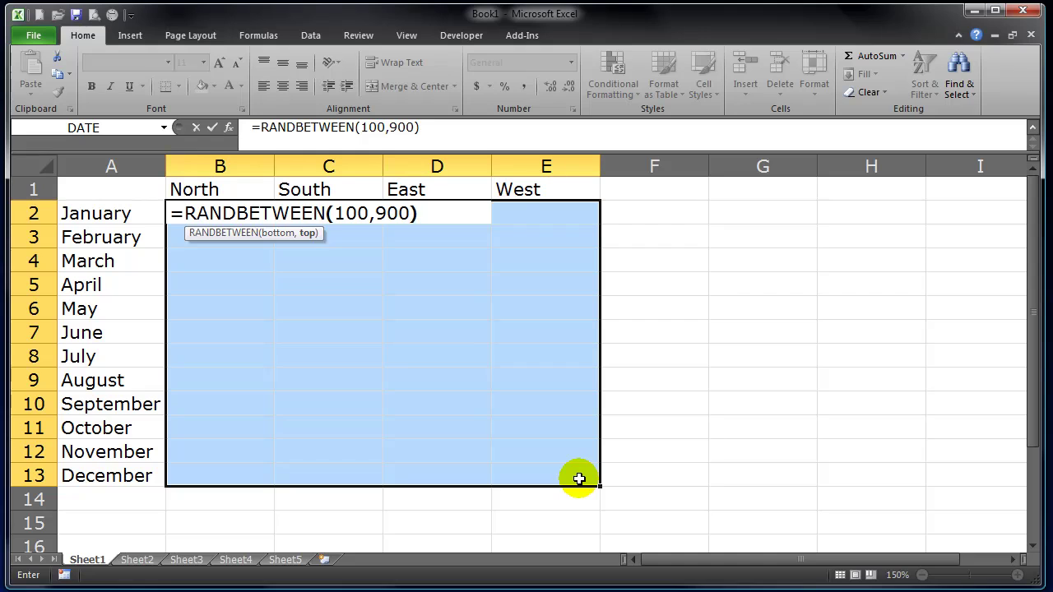
pyautogui.hotkey('ctrl', 'Return')
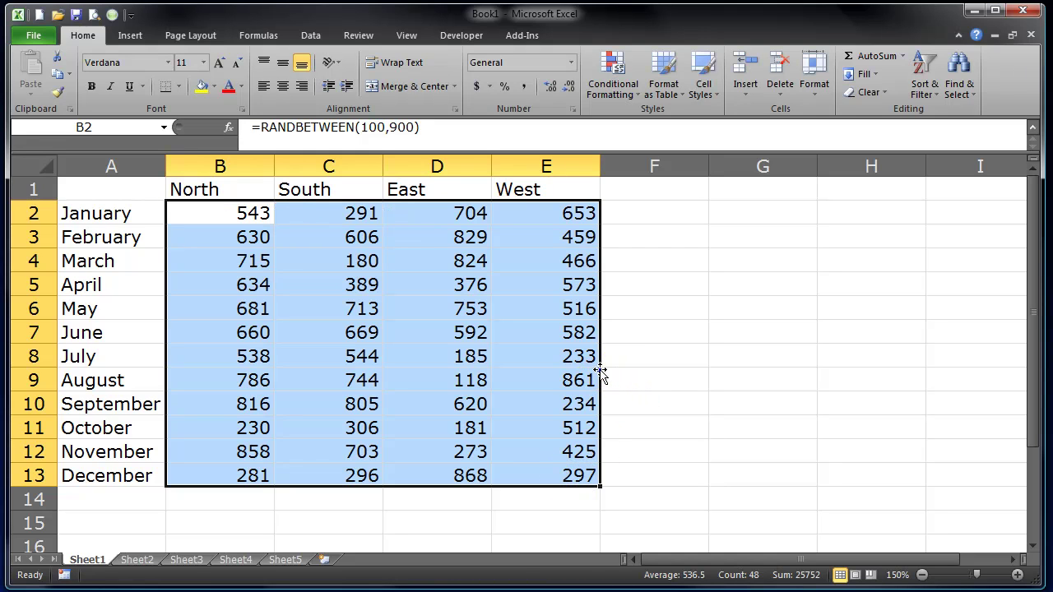
# Convert the random-number formulas in B2:E13 to static values by copying them in place as values only
pyautogui.moveTo(599, 372); pyautogui.dragTo(583, 379)
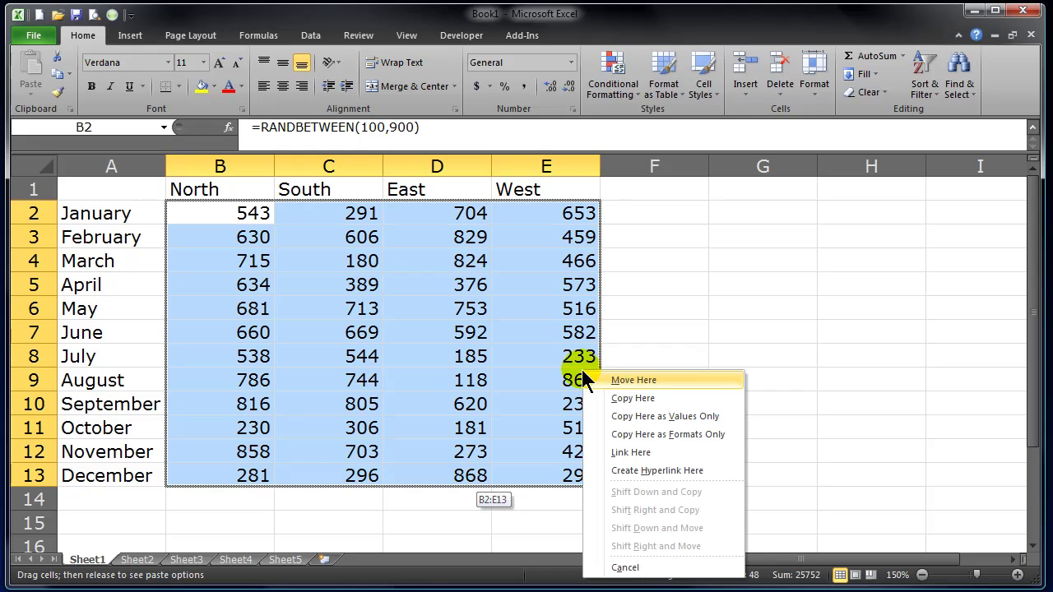
pyautogui.click(630, 416)
pyautogui.click(637, 381)
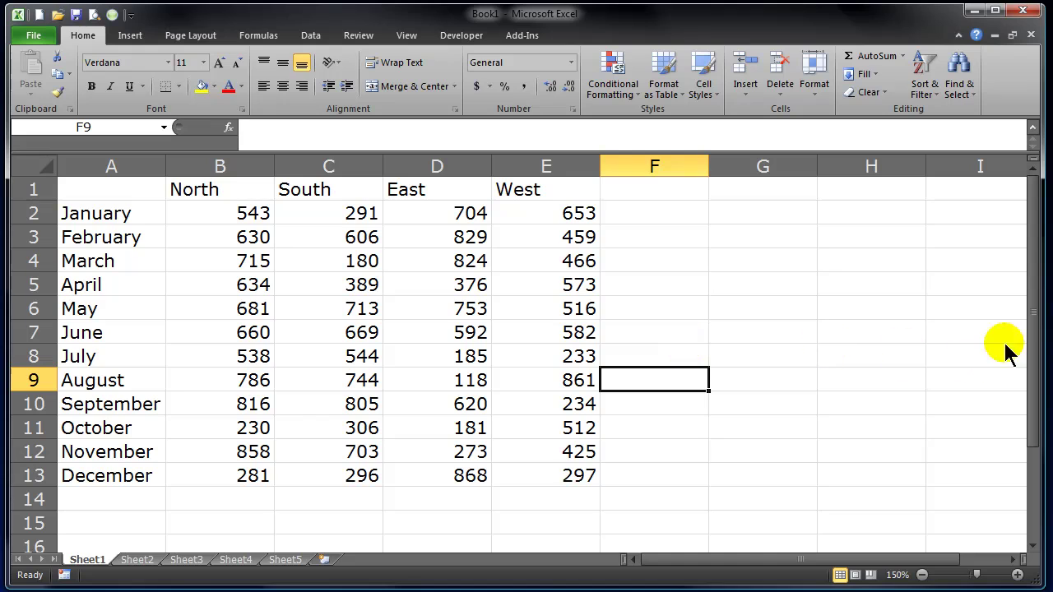
# Add the row labels Total in A14 and Average in A15 below the months
pyautogui.moveTo(1029, 327); pyautogui.dragTo(1026, 391)
pyautogui.click(122, 429)
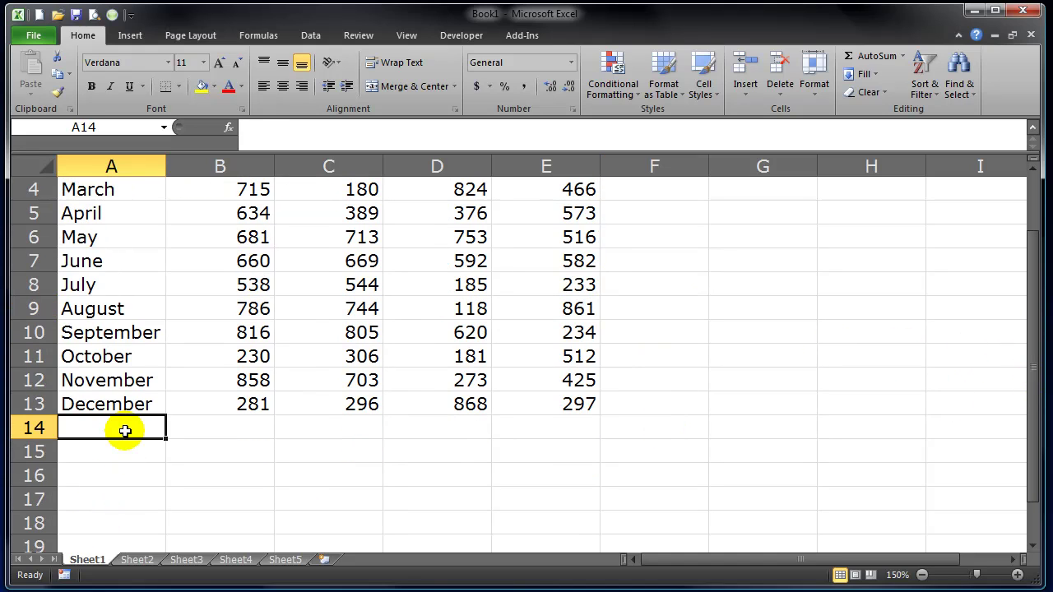
pyautogui.write('Total')
pyautogui.press('Return')
pyautogui.write('Avera')
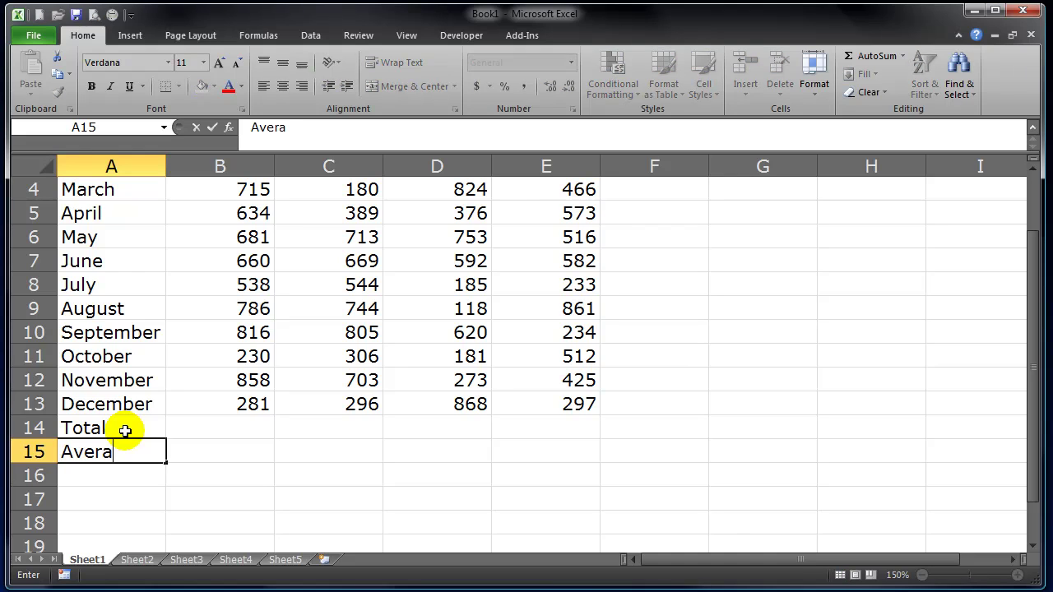
pyautogui.write('ge')
# Total the North column in B14 with a SUM formula over B2:B13
pyautogui.click(211, 426)
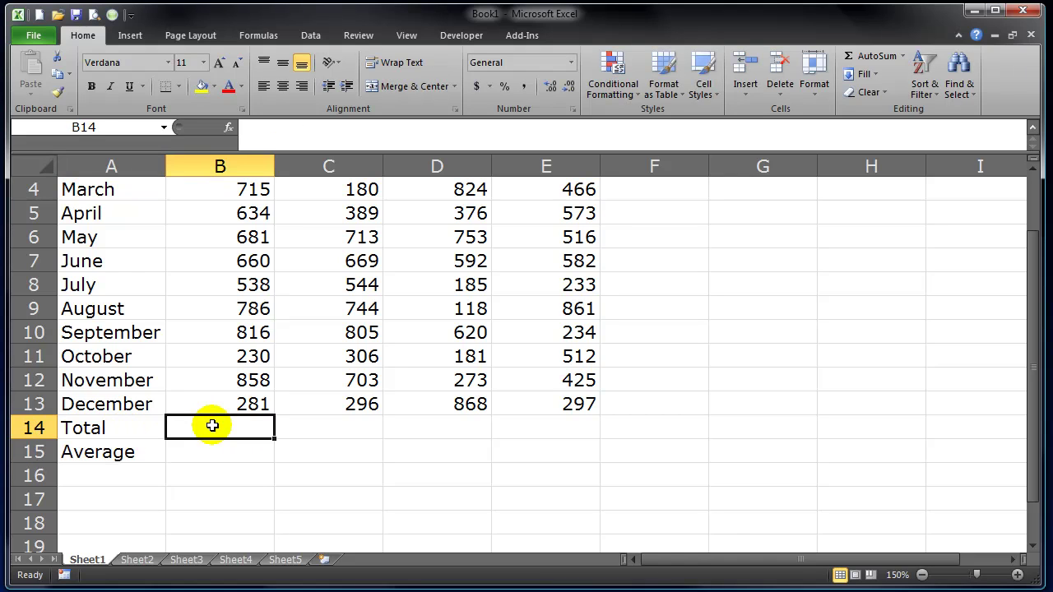
pyautogui.write('=sum')
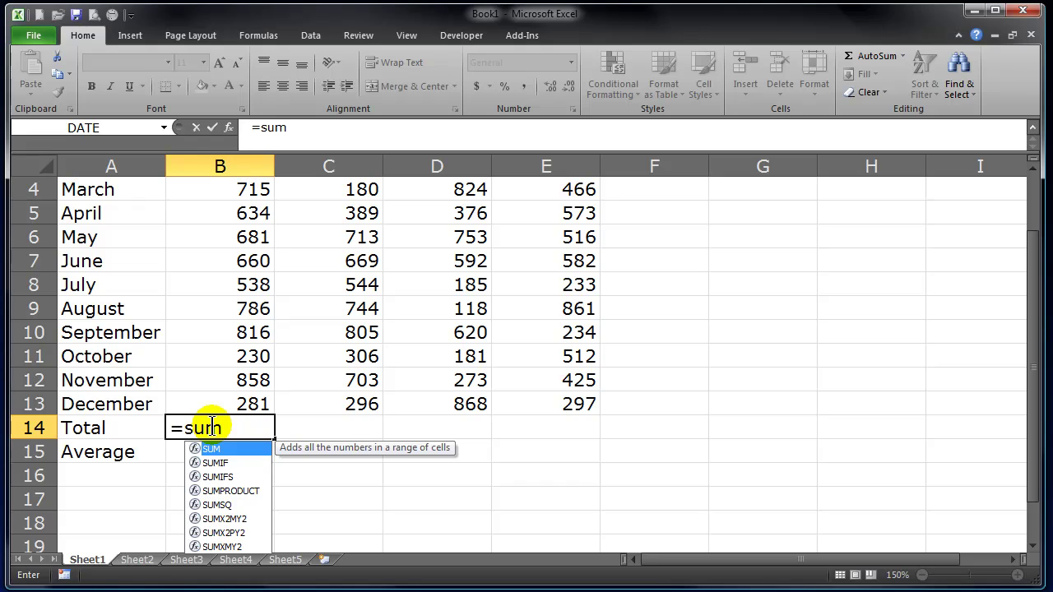
pyautogui.write('(')
pyautogui.moveTo(243, 401); pyautogui.dragTo(245, 216)
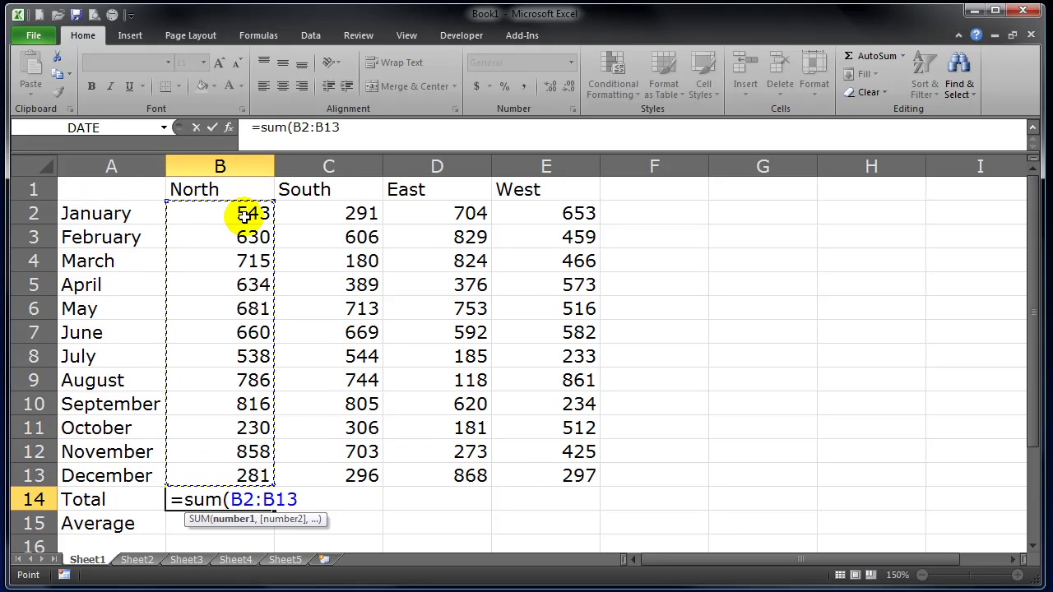
pyautogui.press('Return')
# Calculate the North column's average in B15 with an AVERAGE formula over B2:B13
pyautogui.write('=a')
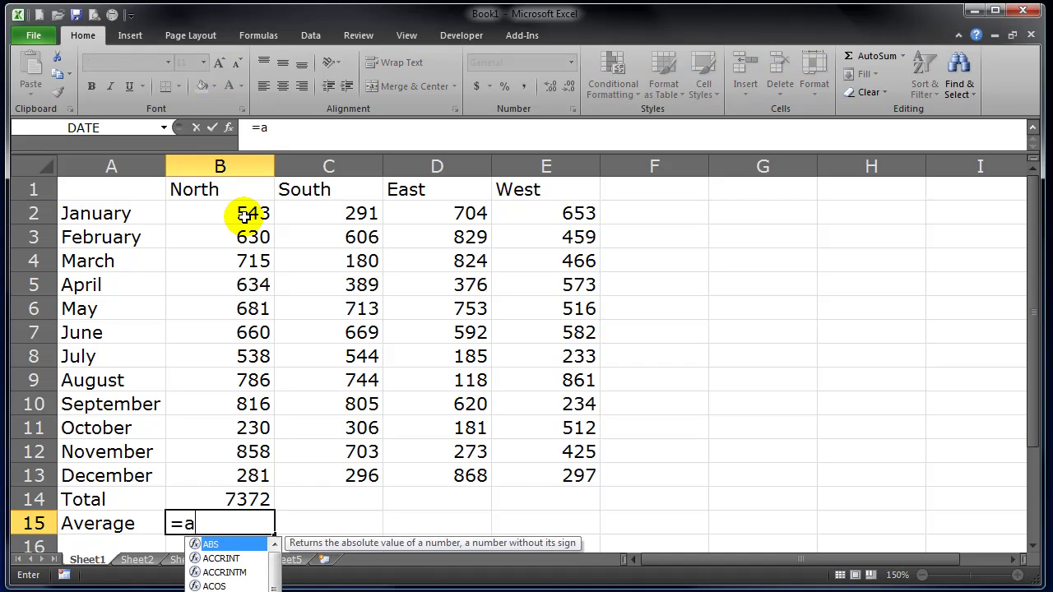
pyautogui.write('verag')
pyautogui.press('Tab')
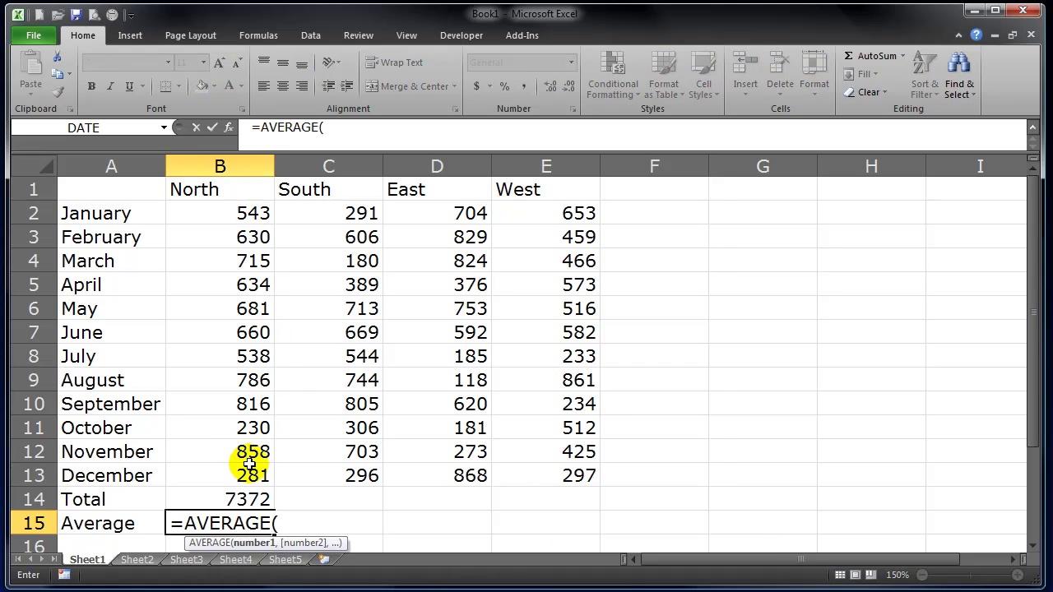
pyautogui.moveTo(247, 475); pyautogui.dragTo(251, 214)
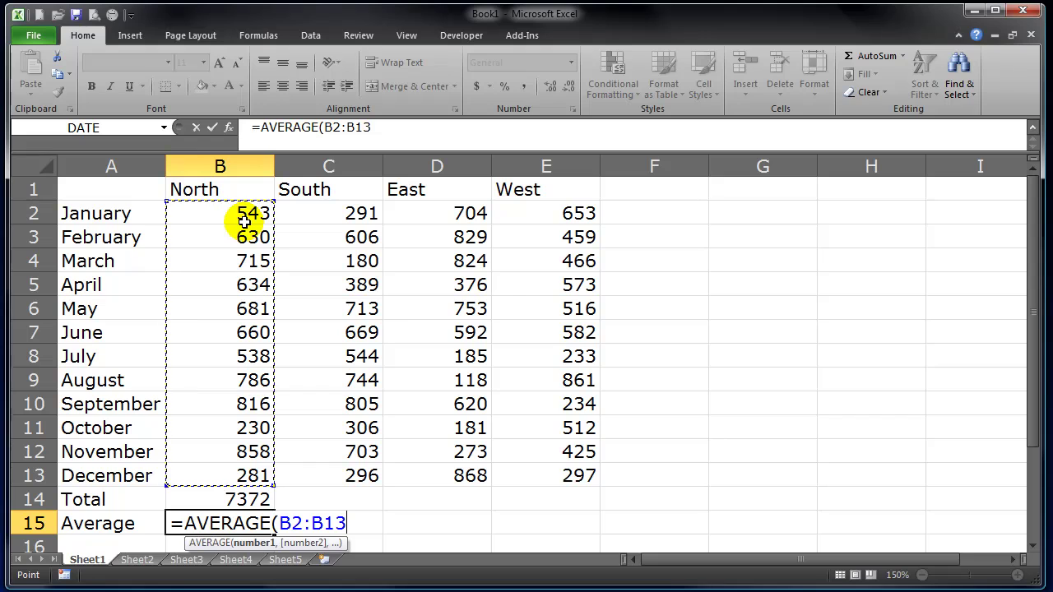
pyautogui.press('Return')
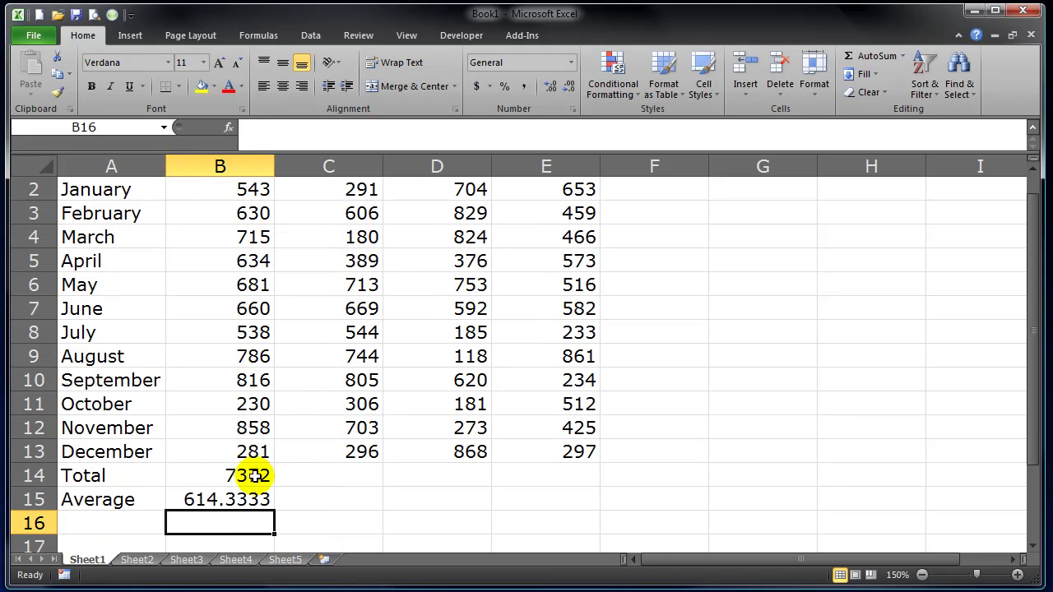
# Fill the total and average formulas across to column E and format B14:E15 with no decimal places
pyautogui.moveTo(252, 475); pyautogui.dragTo(580, 497)
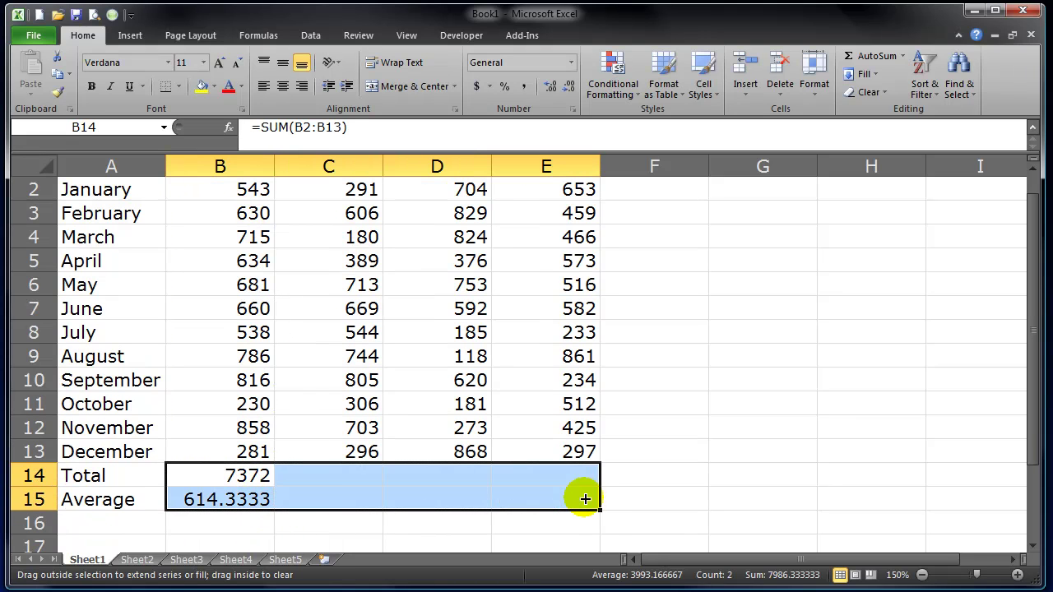
pyautogui.click(551, 89)
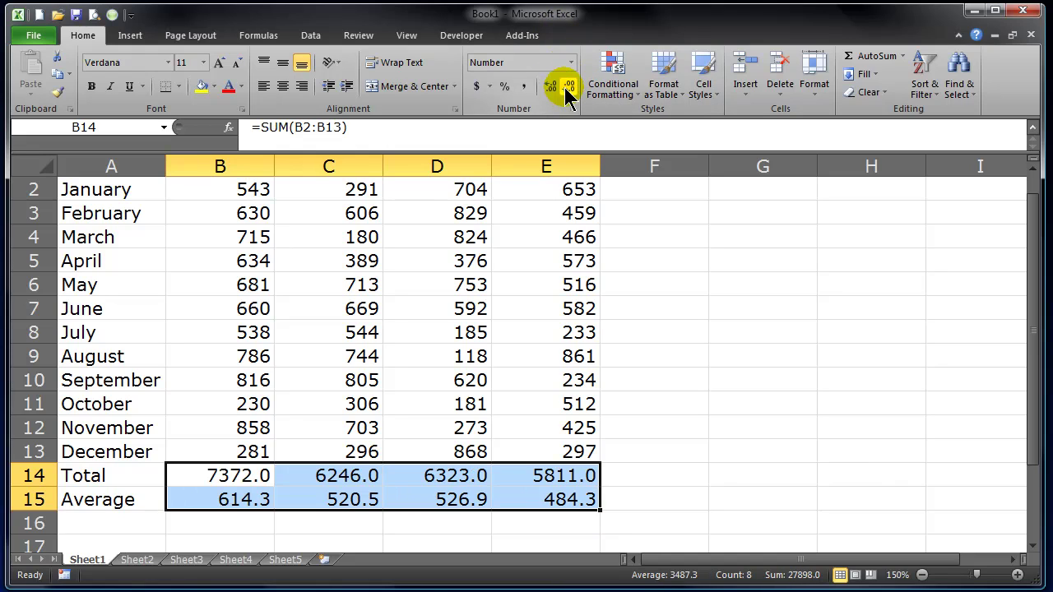
pyautogui.click(568, 88)
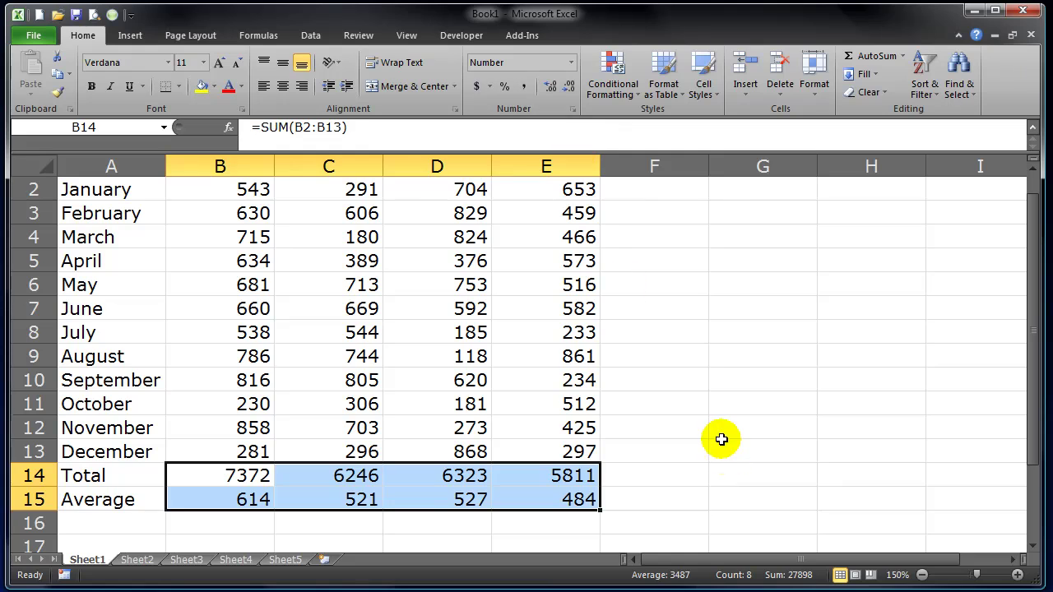
pyautogui.click(715, 444)
pyautogui.scroll(1, 544, 450)
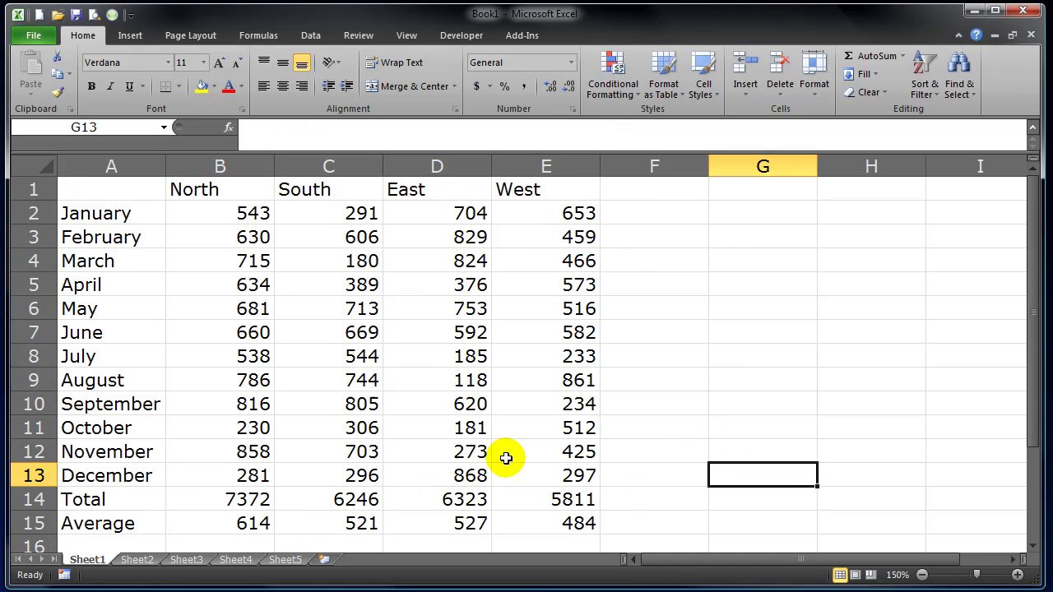
# Right-align the region headings in B1:E1
pyautogui.click(922, 575)
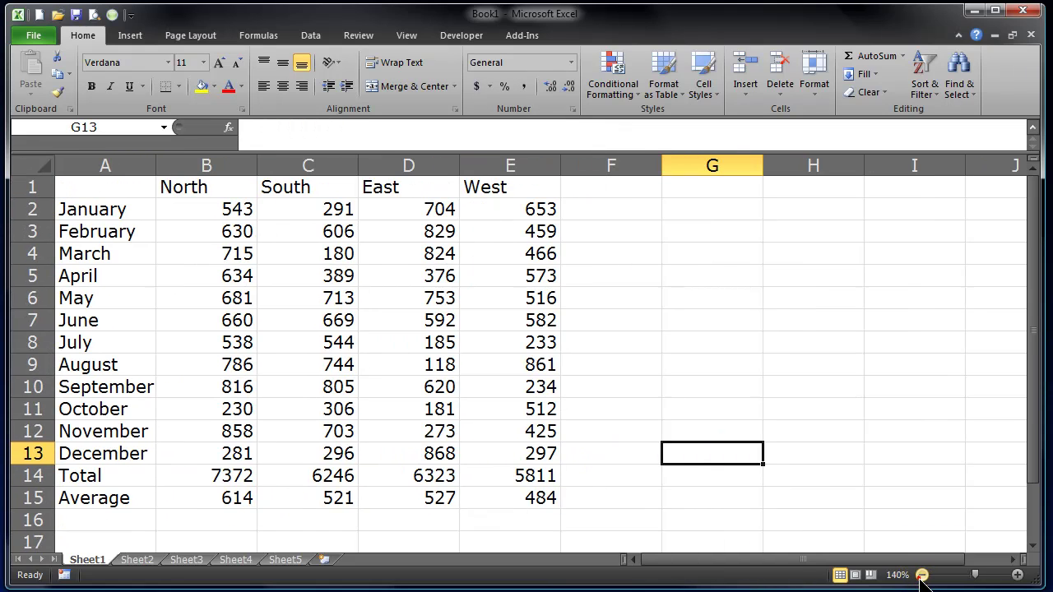
pyautogui.click(922, 575)
pyautogui.moveTo(183, 187); pyautogui.dragTo(463, 183)
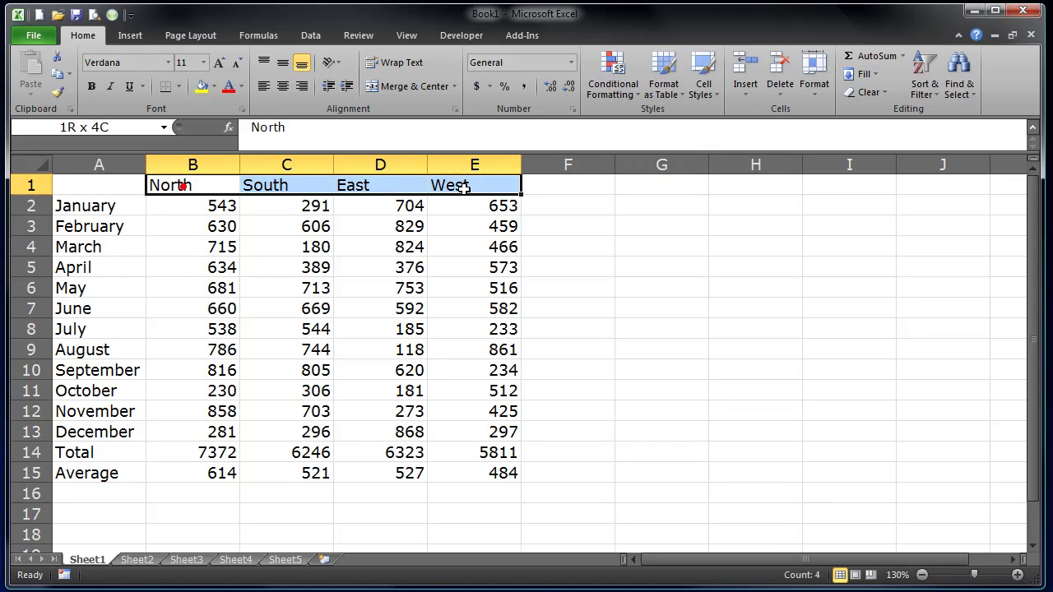
pyautogui.click(301, 86)
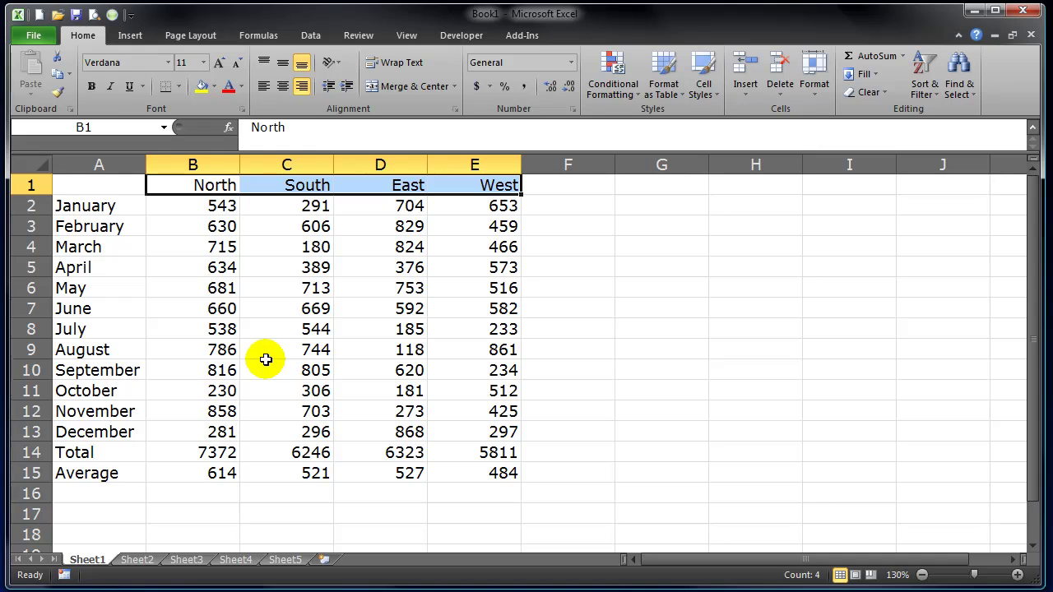
# Shade the heading row, the month names and the Total and Average rows with a light olive green fill
pyautogui.moveTo(76, 452); pyautogui.dragTo(447, 461)
pyautogui.keyDown('ctrl'); pyautogui.moveTo(103, 183); pyautogui.dragTo(420, 187); pyautogui.keyUp('ctrl')
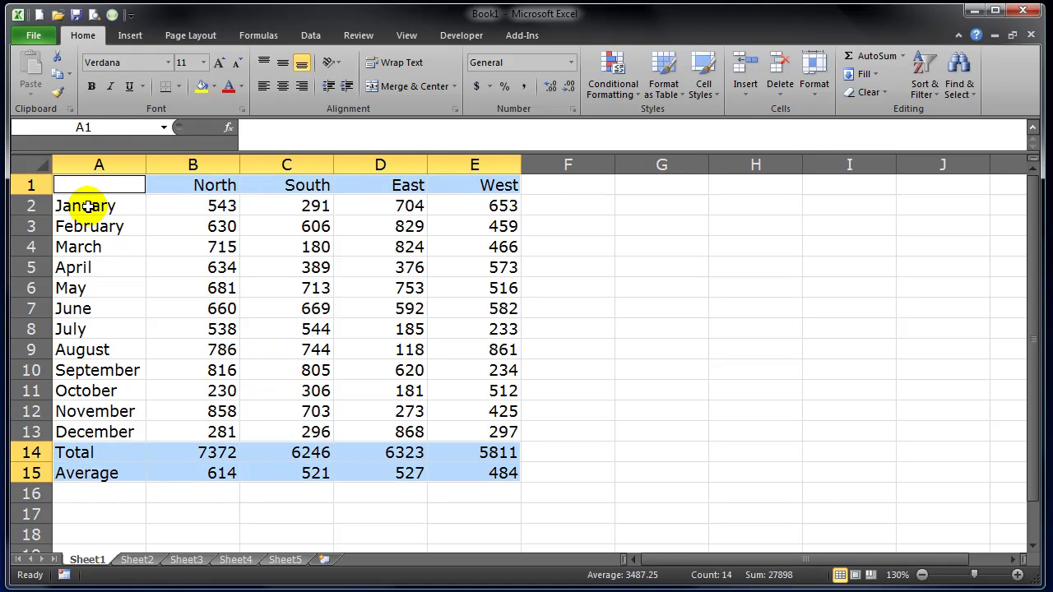
pyautogui.keyDown('ctrl'); pyautogui.moveTo(87, 205); pyautogui.dragTo(94, 431); pyautogui.keyUp('ctrl')
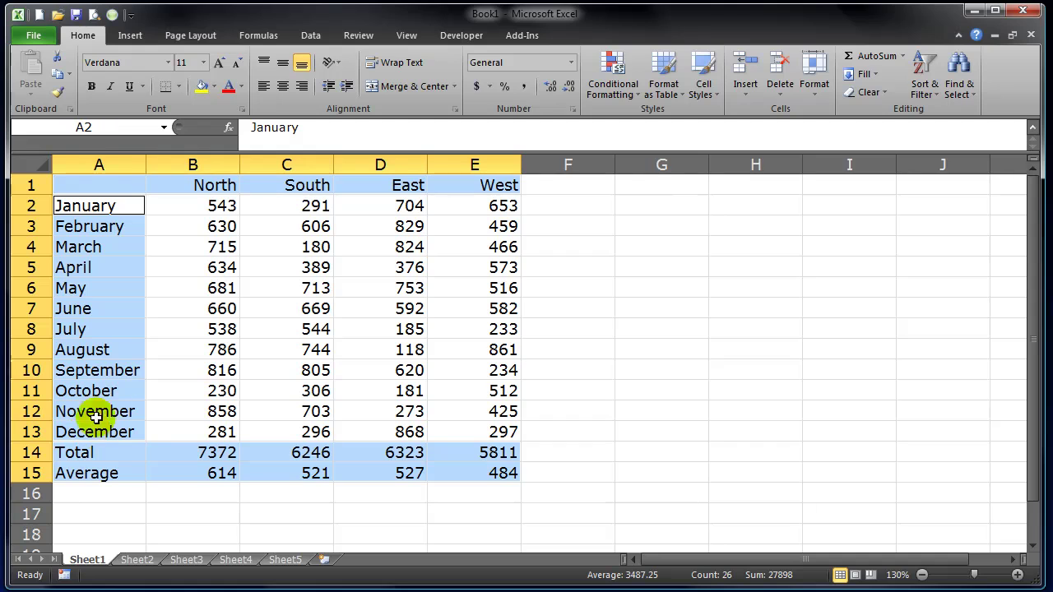
pyautogui.click(214, 87)
pyautogui.click(312, 153)
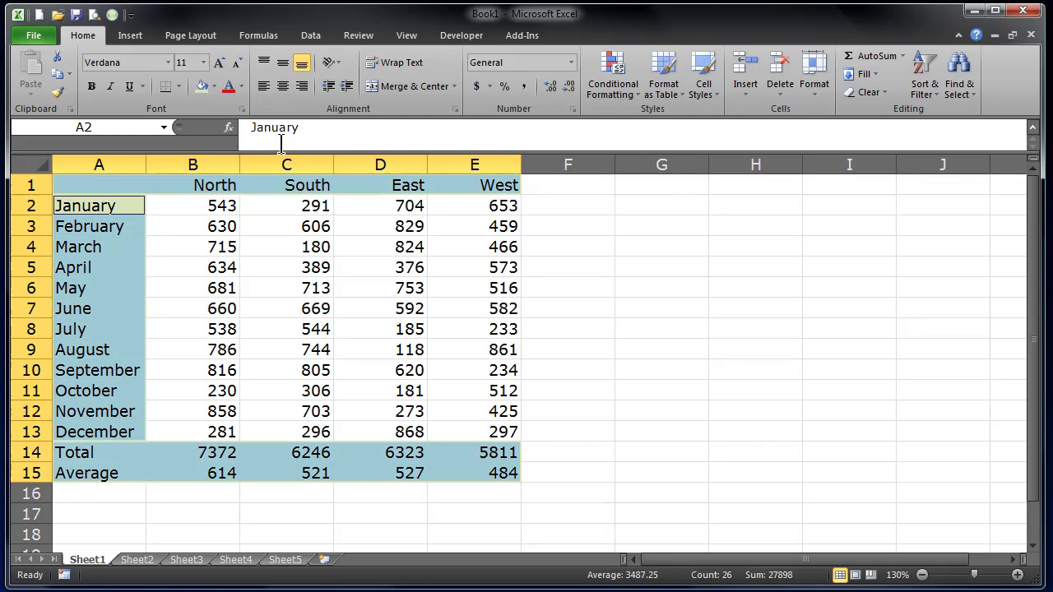
# Apply all borders to the whole table A1:E15
pyautogui.moveTo(118, 182); pyautogui.dragTo(474, 469)
pyautogui.click(178, 89)
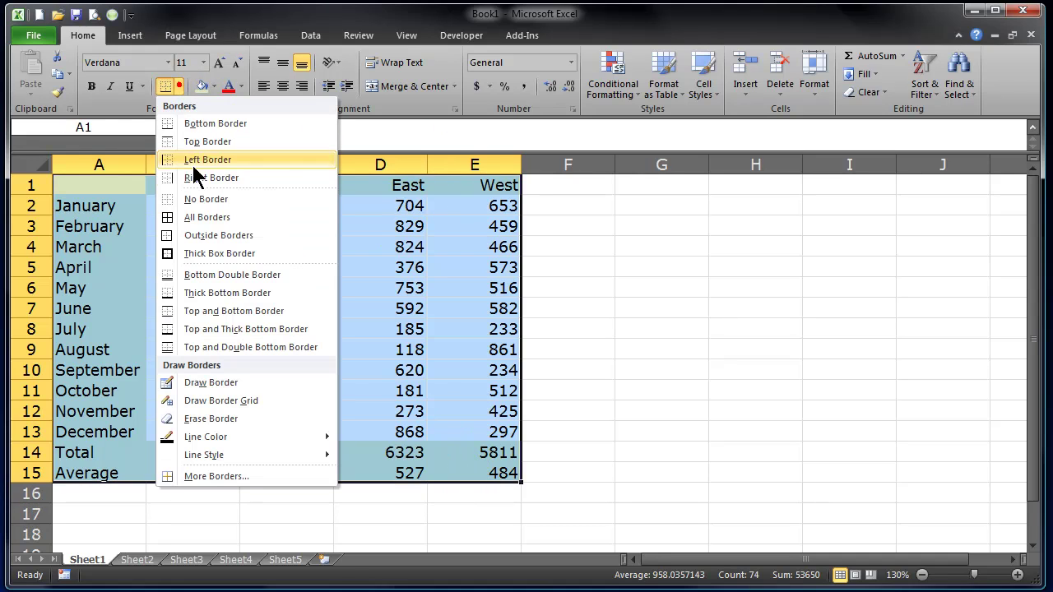
pyautogui.click(194, 216)
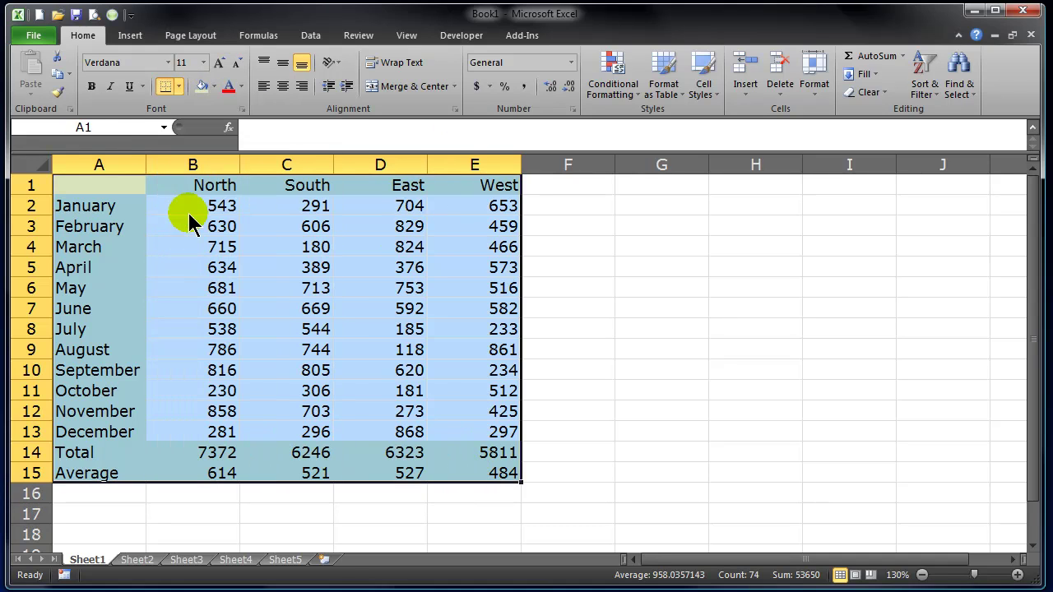
# Format the Total and Average rows A14:E15 with a dark olive green font colour and italics
pyautogui.moveTo(101, 451); pyautogui.dragTo(472, 466)
pyautogui.click(241, 87)
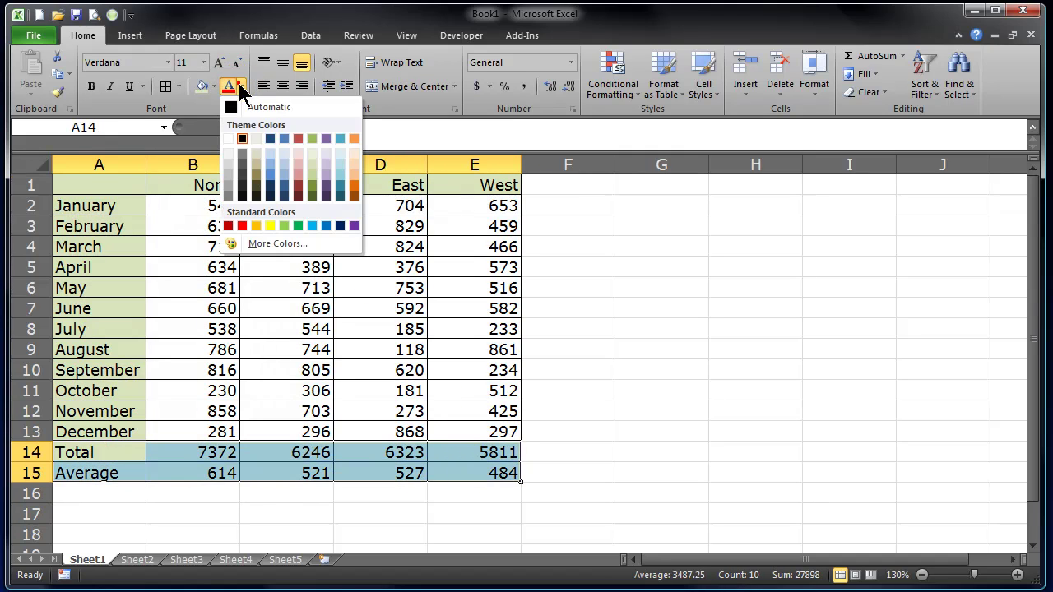
pyautogui.click(314, 188)
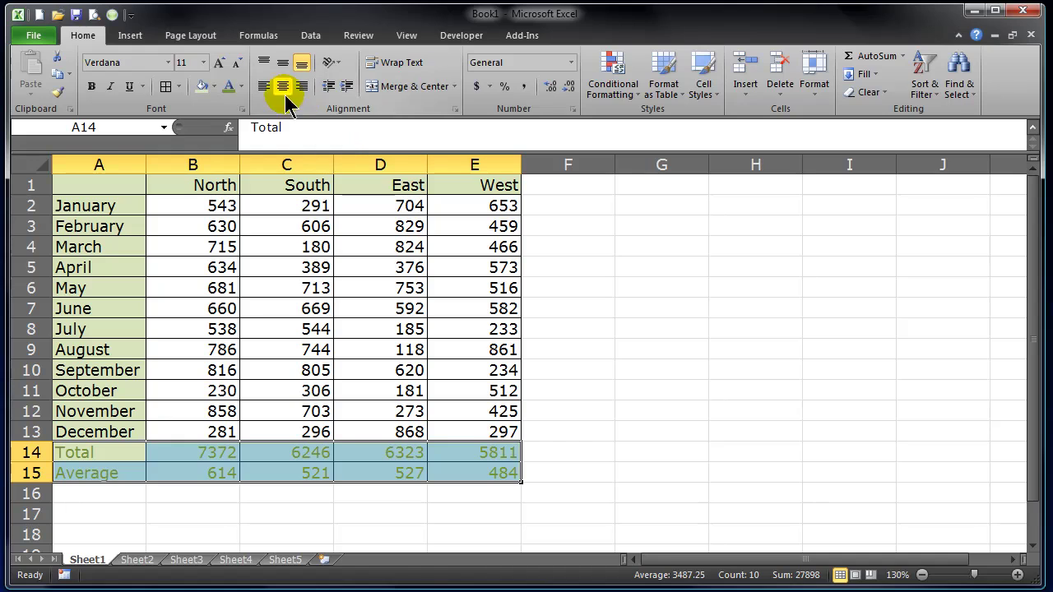
pyautogui.click(240, 87)
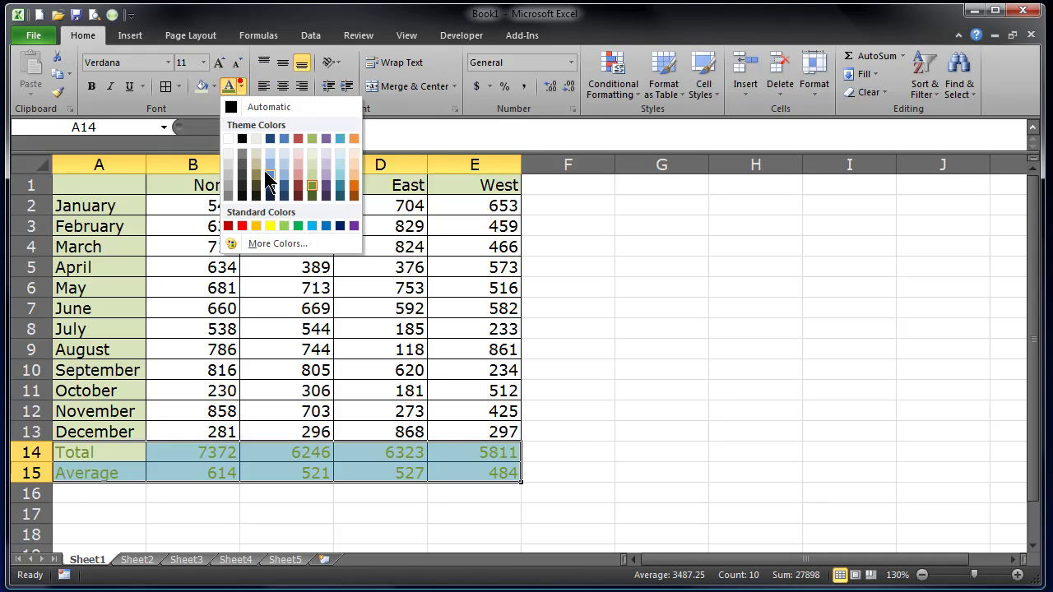
pyautogui.click(306, 193)
pyautogui.click(111, 86)
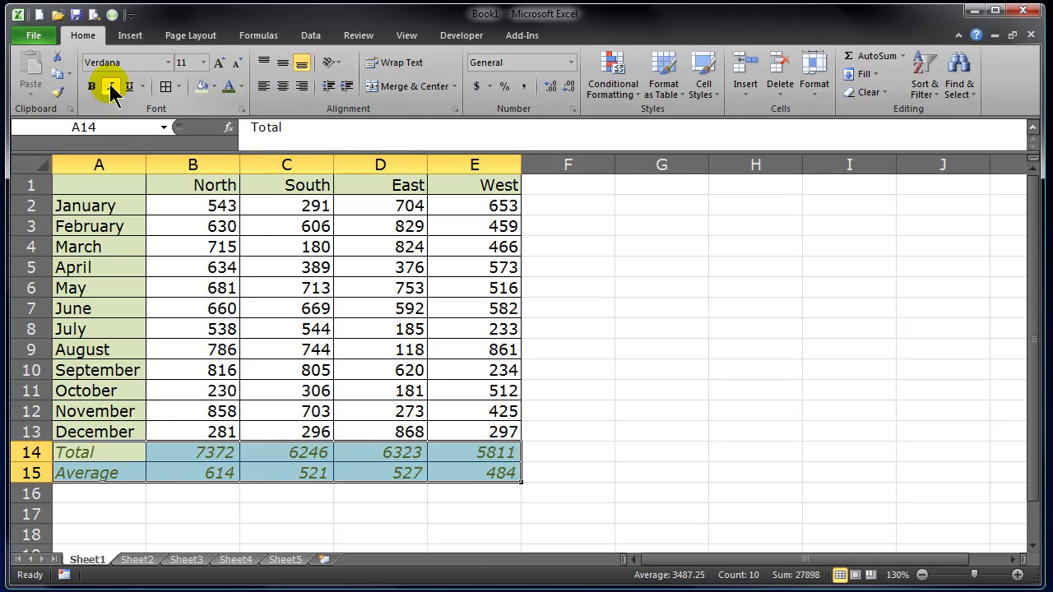
pyautogui.click(264, 491)
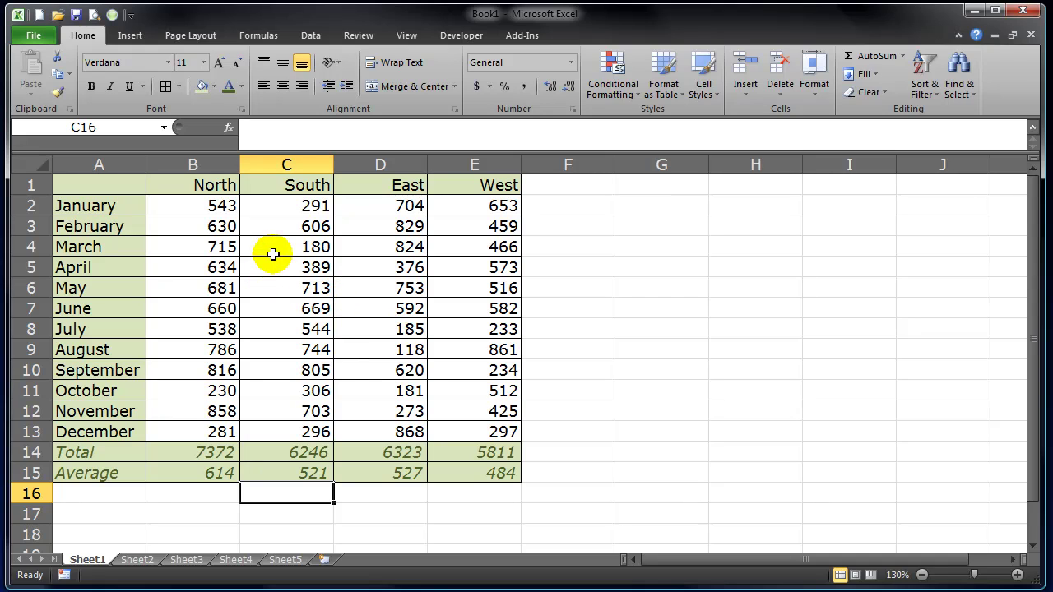
# Check the cell protection settings of the empty cell G5
pyautogui.click(299, 289)
pyautogui.click(534, 309)
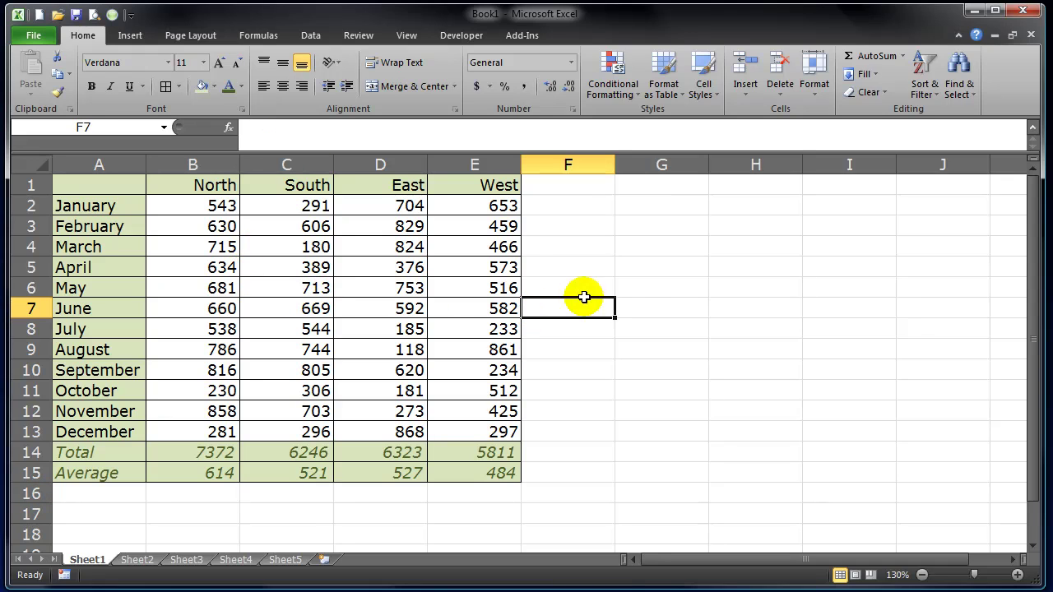
pyautogui.click(627, 274)
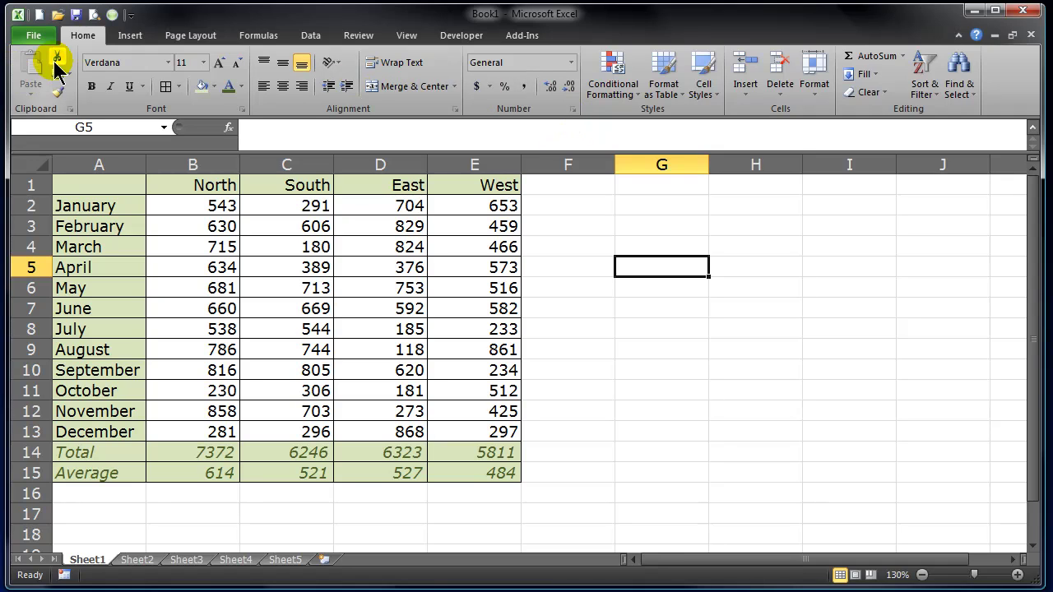
pyautogui.click(572, 108)
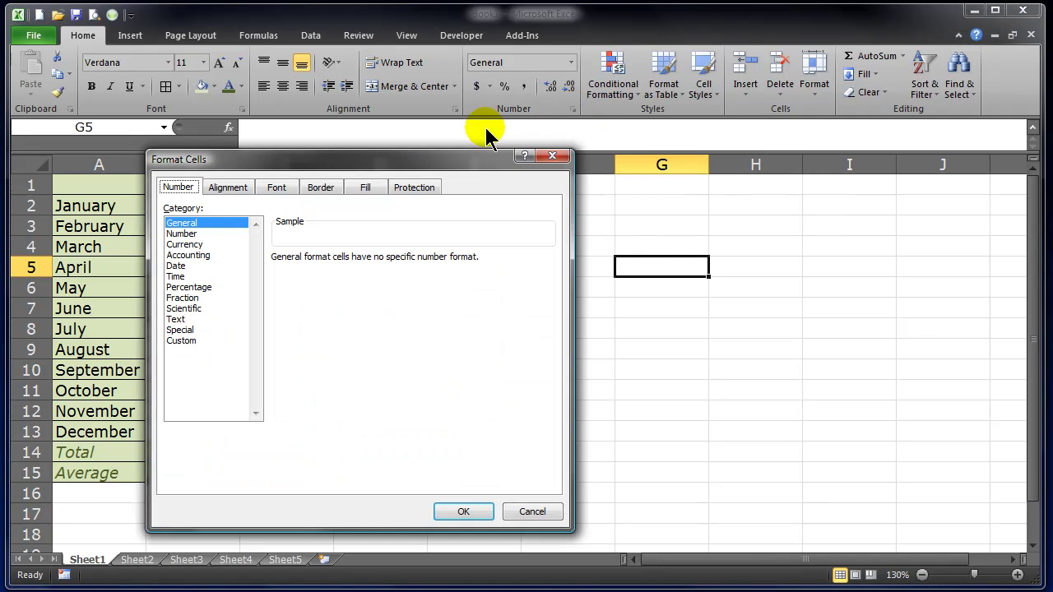
pyautogui.moveTo(445, 167); pyautogui.dragTo(435, 148)
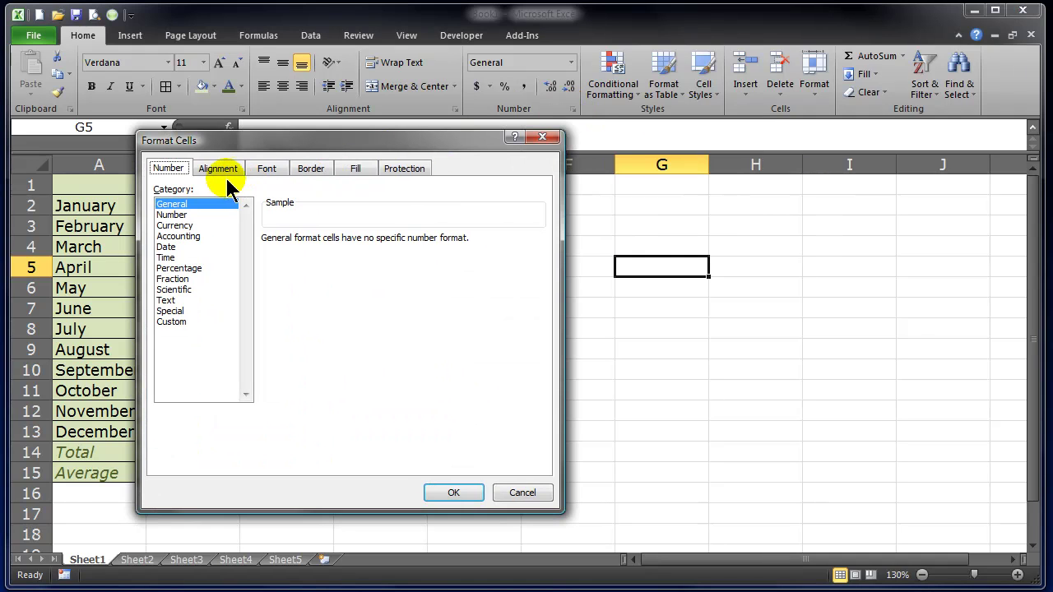
pyautogui.click(407, 170)
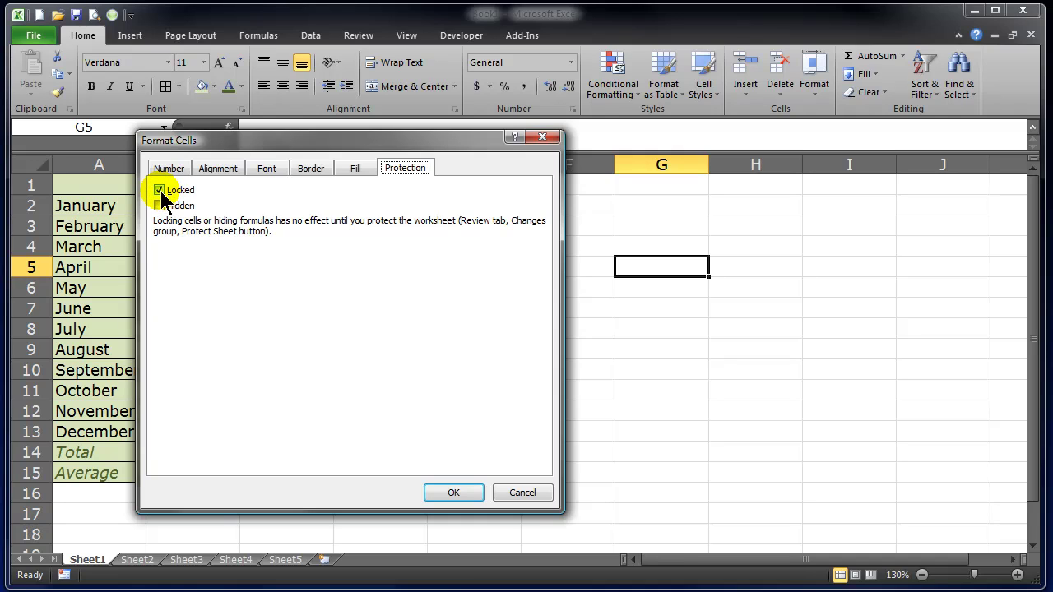
pyautogui.click(460, 494)
pyautogui.click(755, 329)
pyautogui.click(790, 245)
pyautogui.click(559, 229)
pyautogui.click(562, 294)
pyautogui.click(572, 402)
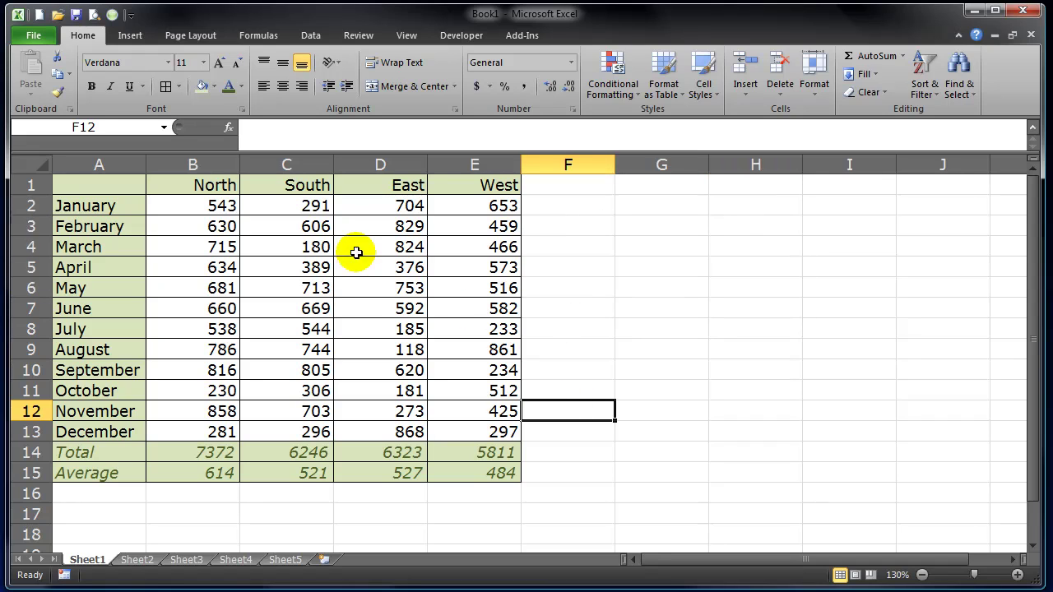
pyautogui.click(282, 246)
pyautogui.click(204, 343)
# Check the cell protection settings of the North figure for March in B4
pyautogui.click(191, 251)
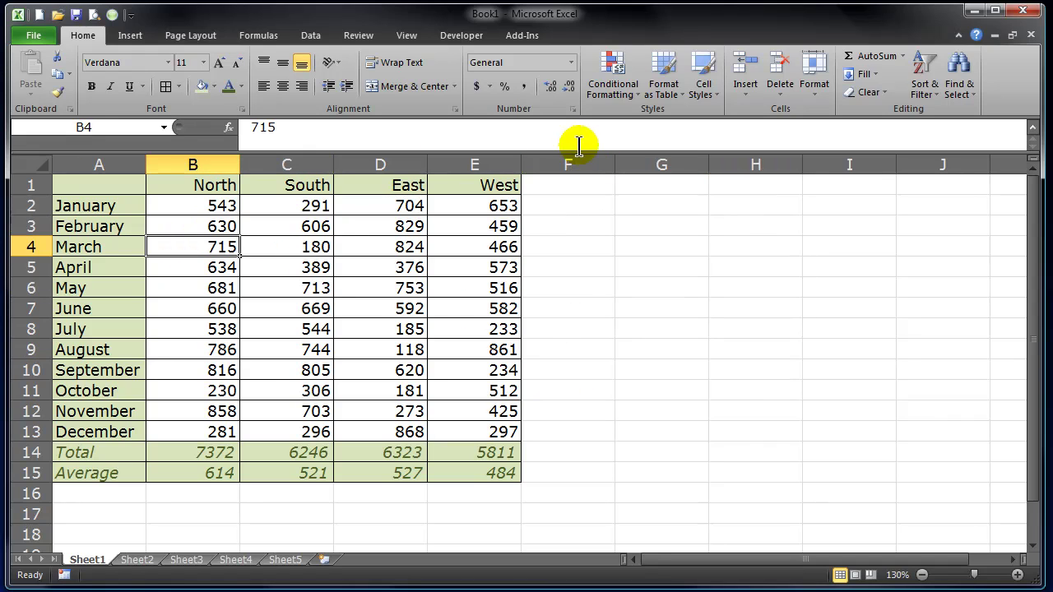
pyautogui.click(573, 109)
pyautogui.click(404, 168)
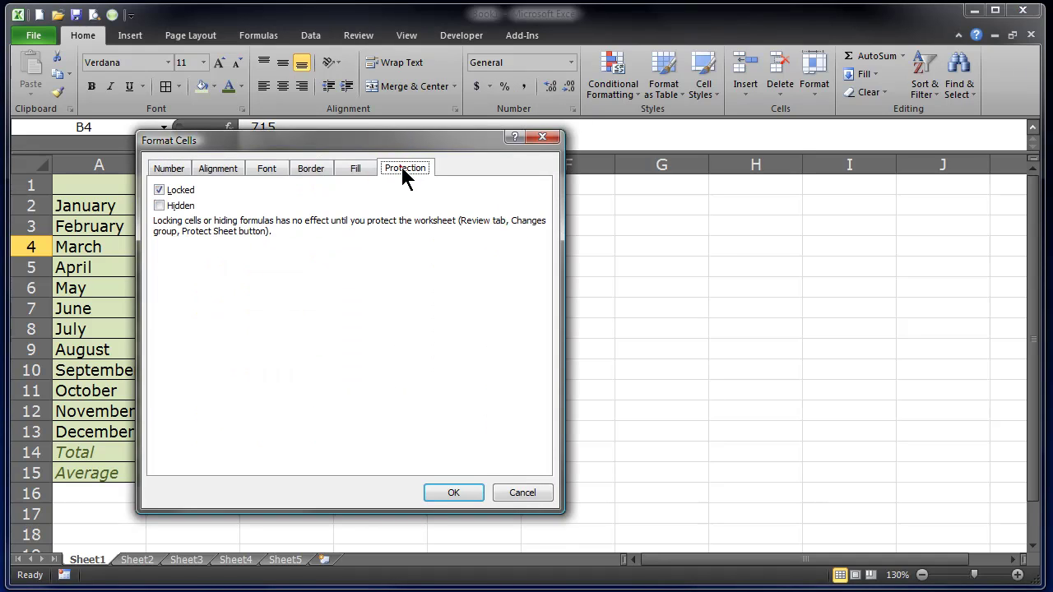
pyautogui.click(540, 498)
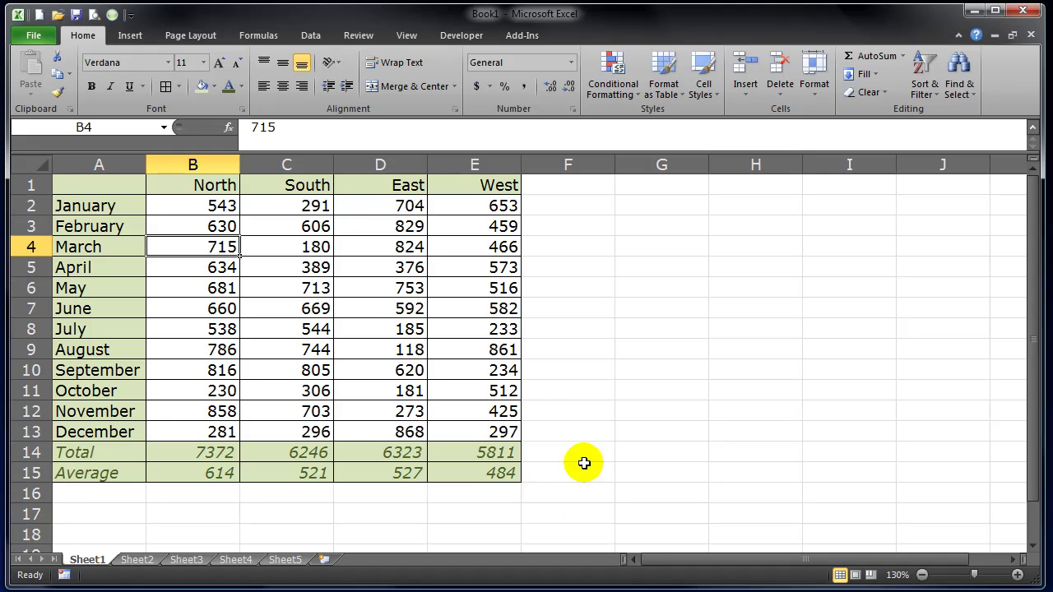
# Replace the South figures for April in C5 with 456456 and for June in C7 with 4546456
pyautogui.click(593, 348)
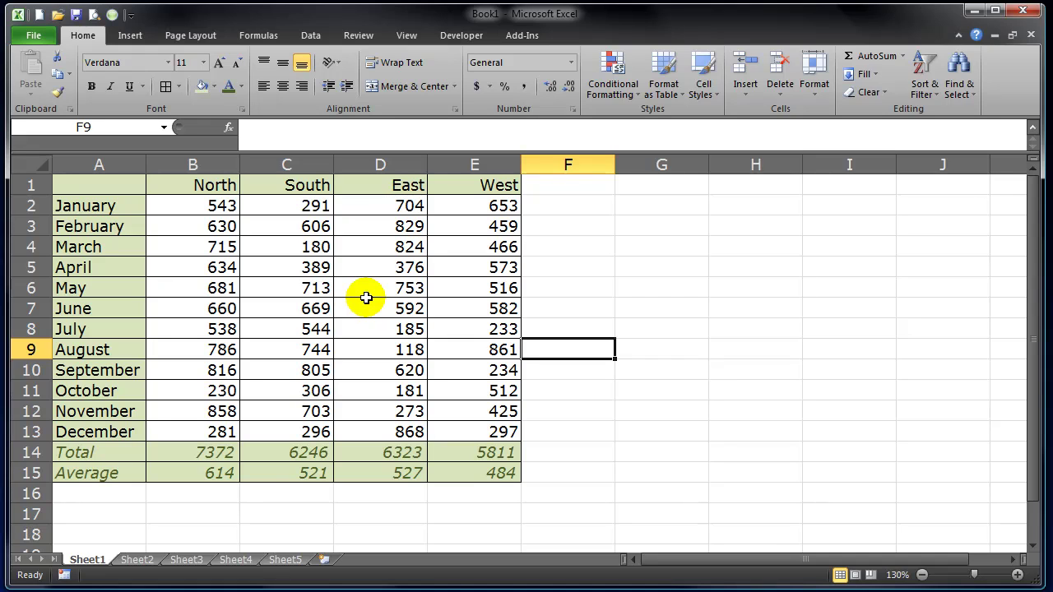
pyautogui.click(307, 270)
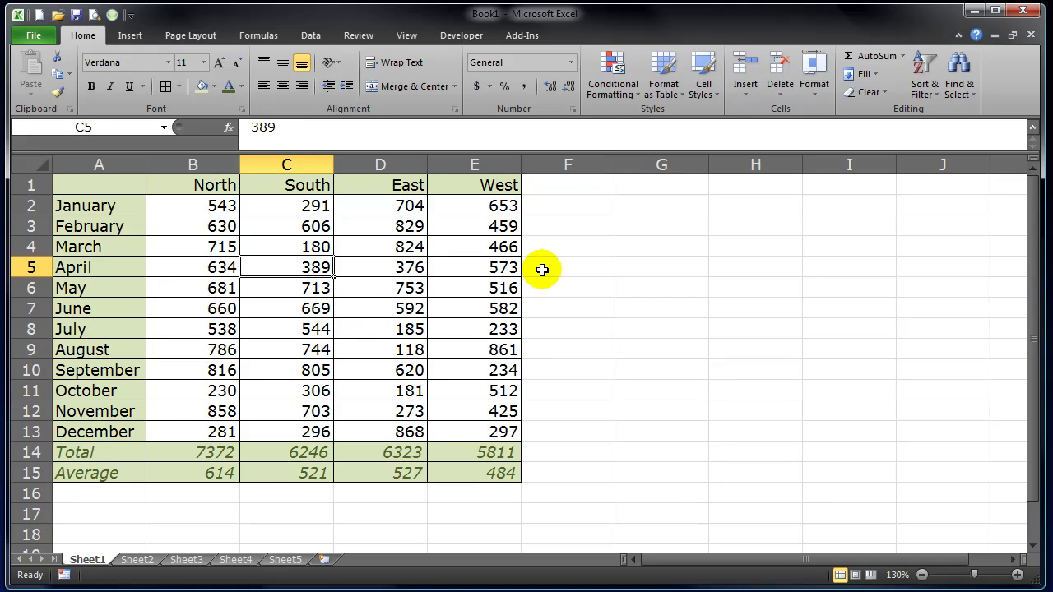
pyautogui.write('456456')
pyautogui.press('Return')
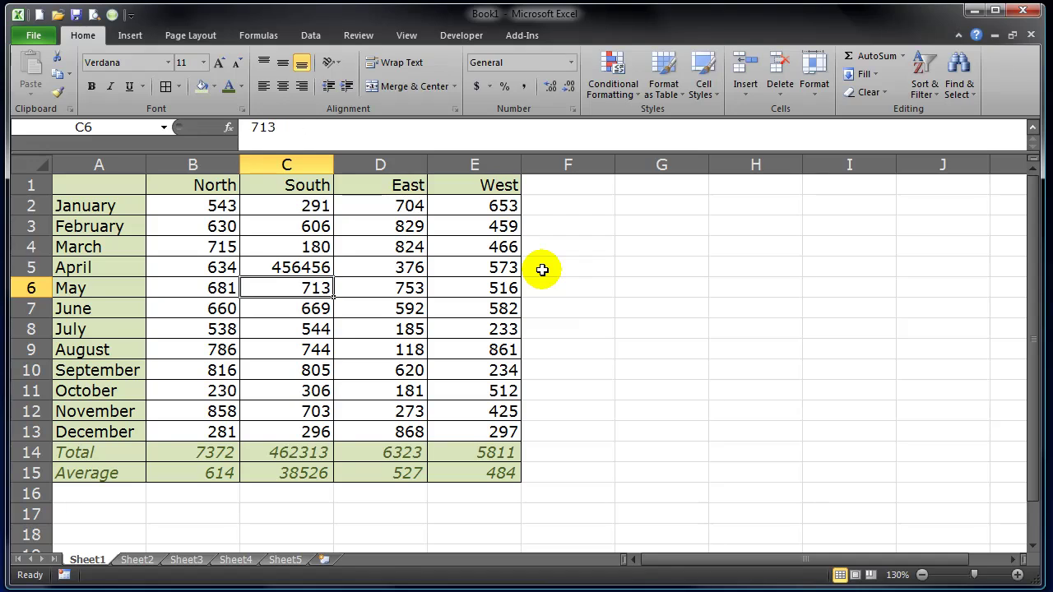
pyautogui.press('Return')
pyautogui.write('4546456')
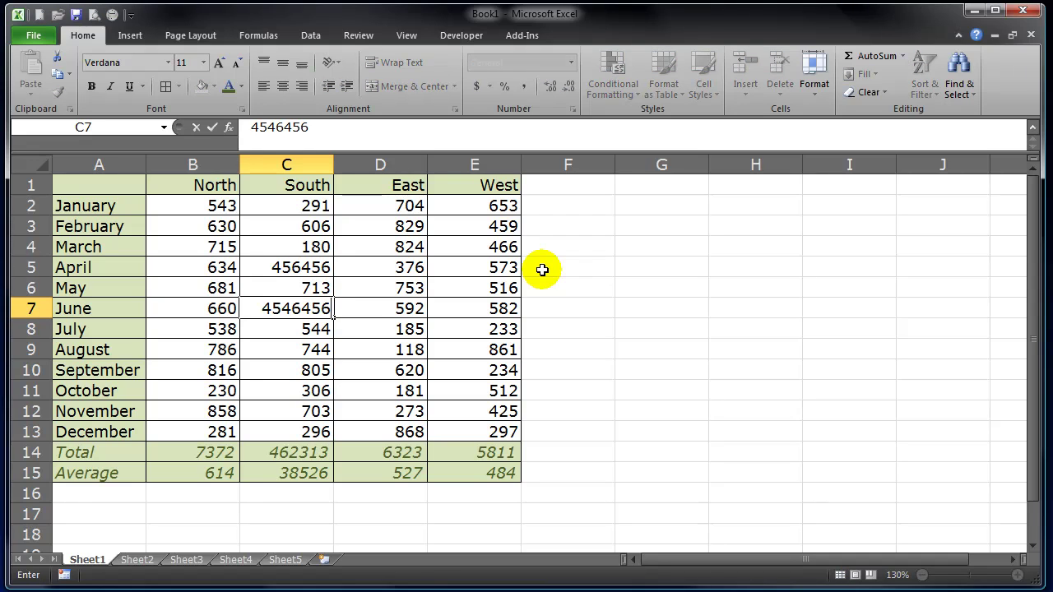
pyautogui.press('Return')
pyautogui.press('Return')
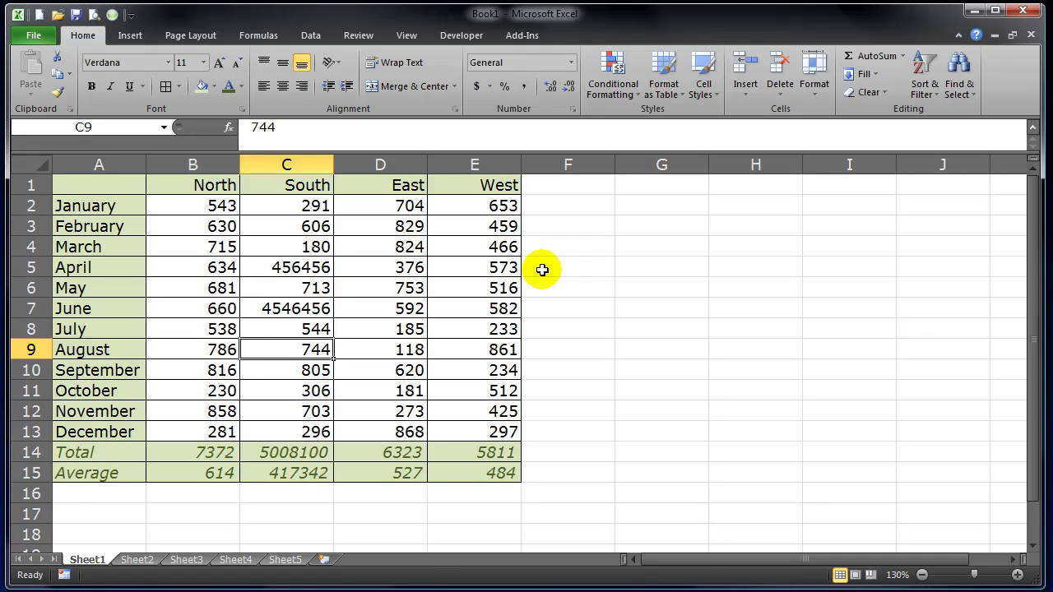
# Clear the East total in D14 and overwrite the South average in C15 with "dfsdafsa"
pyautogui.click(411, 453)
pyautogui.press('Delete')
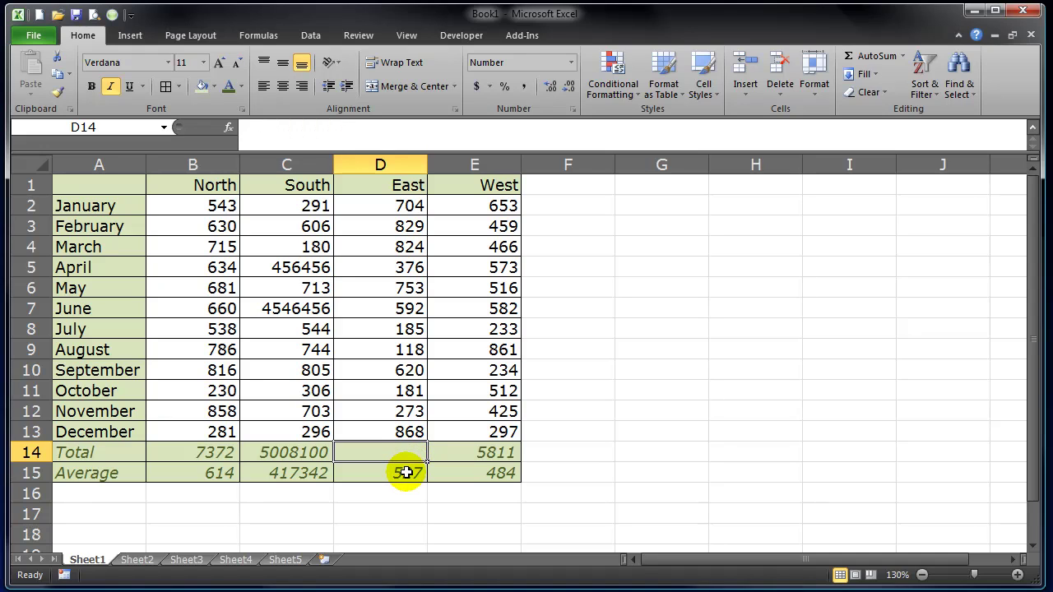
pyautogui.click(305, 473)
pyautogui.write('dfsdafsa')
pyautogui.press('Return')
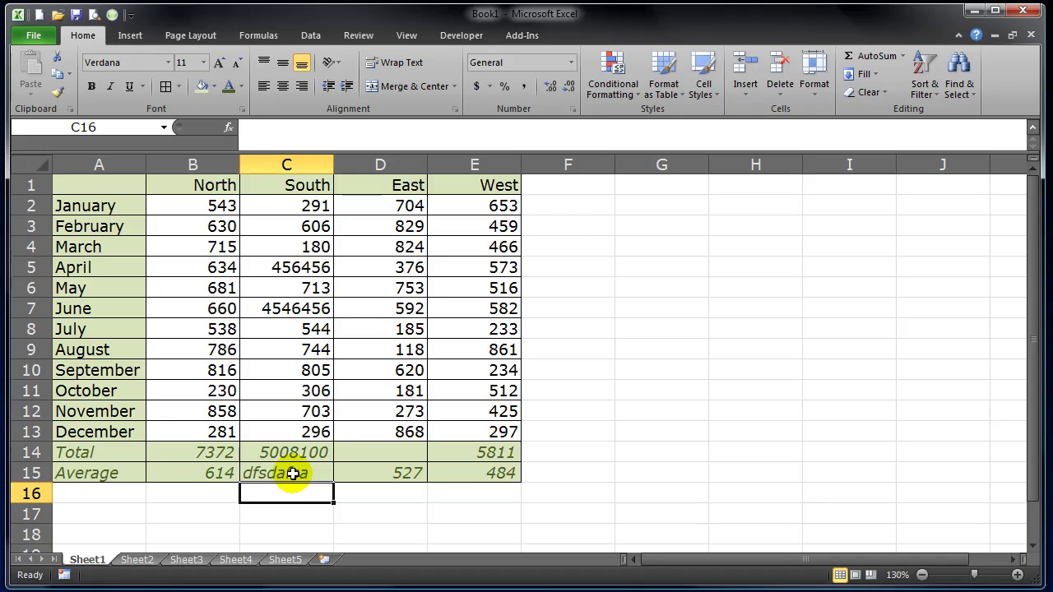
# Restore the total and average formulas by filling B14:B15 across to column E
pyautogui.moveTo(210, 451); pyautogui.dragTo(497, 477)
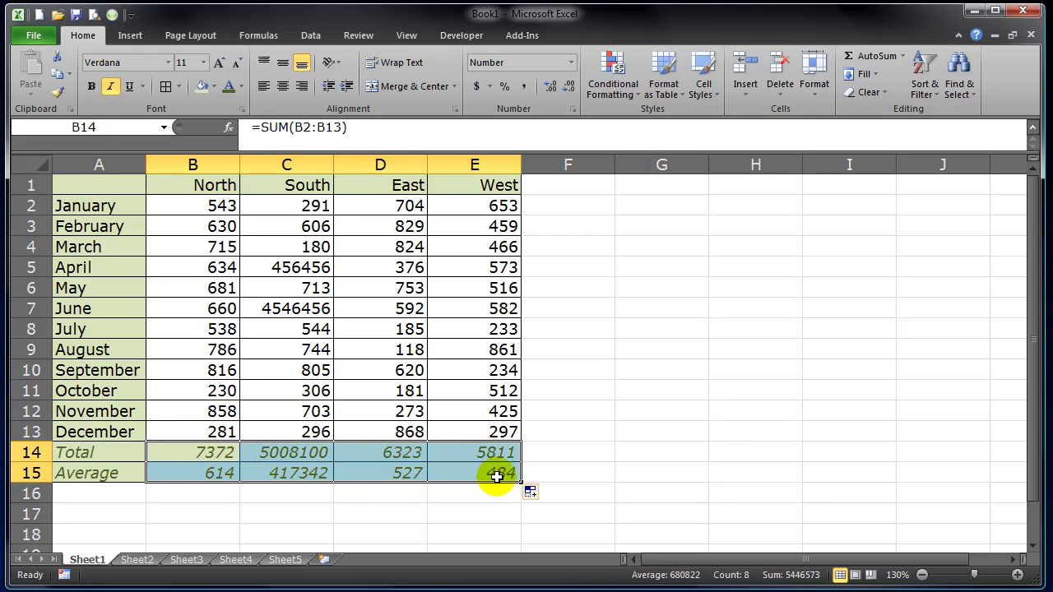
pyautogui.click(429, 371)
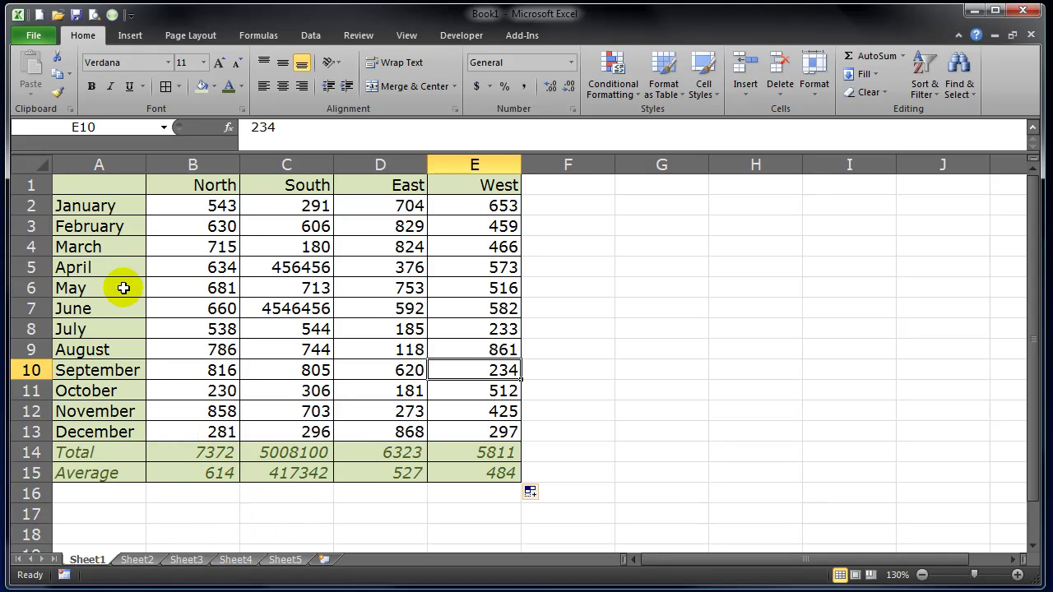
pyautogui.moveTo(106, 207); pyautogui.dragTo(74, 473)
pyautogui.moveTo(184, 451); pyautogui.dragTo(478, 467)
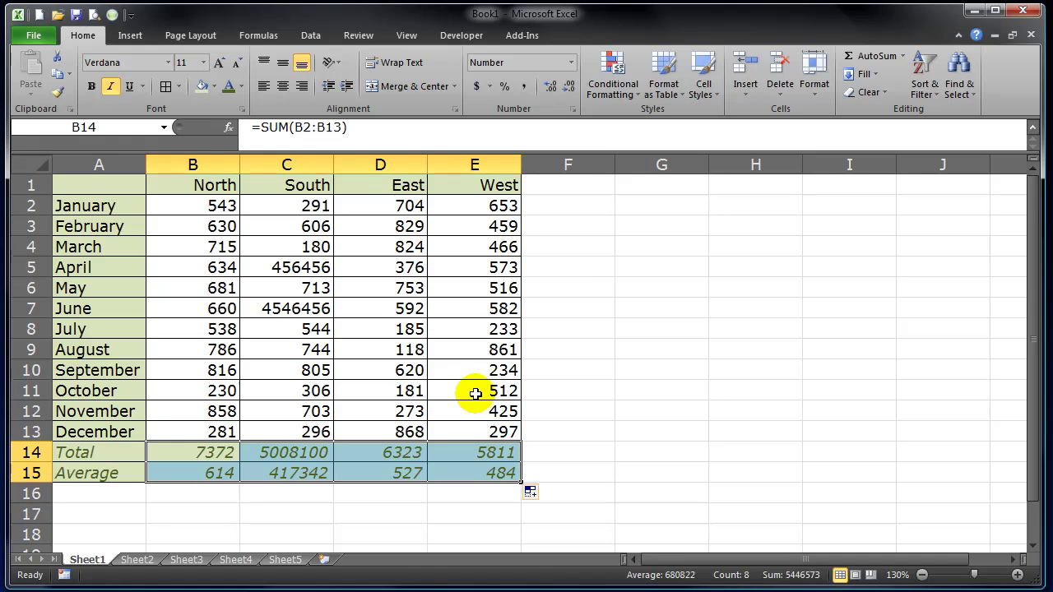
pyautogui.click(482, 370)
pyautogui.moveTo(206, 205); pyautogui.dragTo(473, 423)
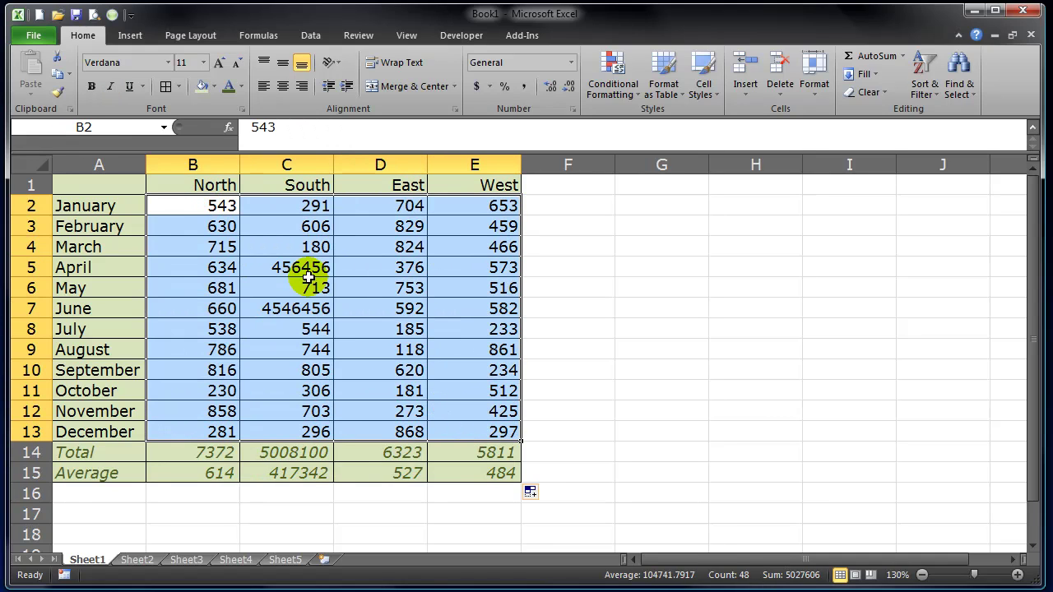
pyautogui.click(609, 304)
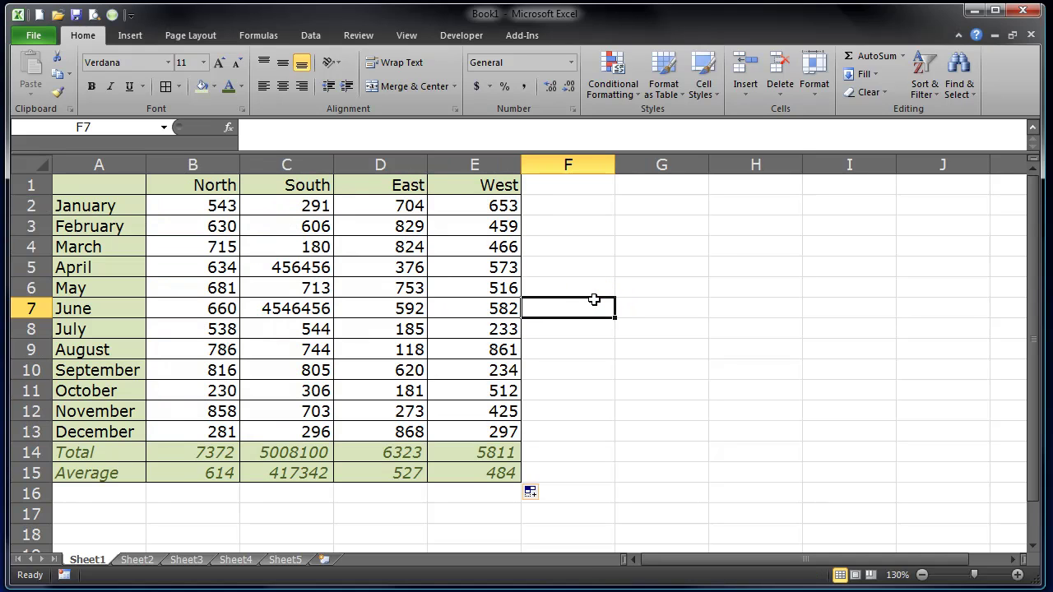
# Unlock the monthly figures in B2:E13 by turning off the Locked option in their cell protection
pyautogui.moveTo(193, 205); pyautogui.dragTo(493, 432)
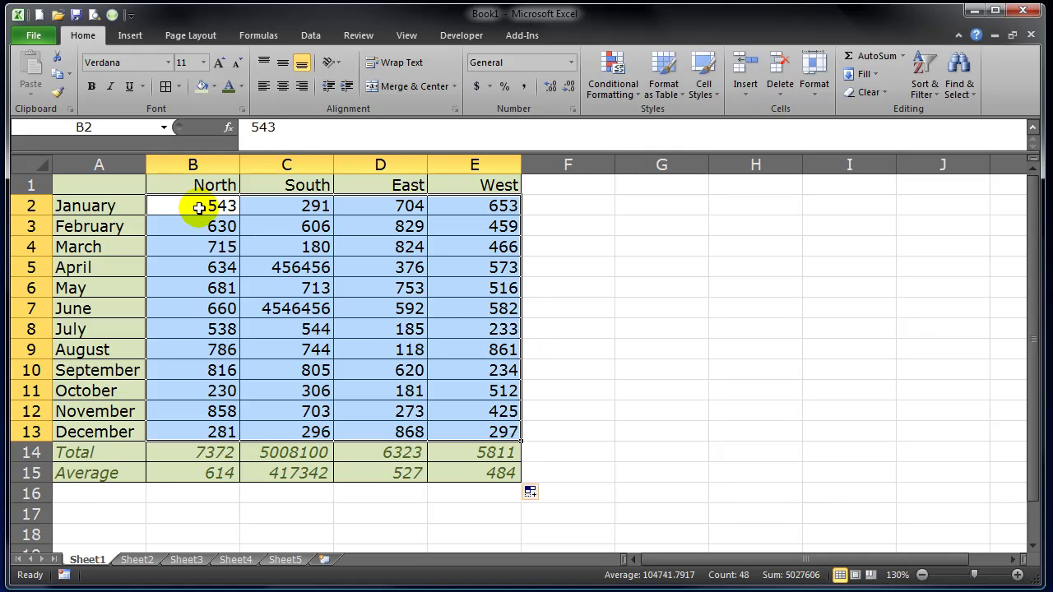
pyautogui.moveTo(198, 206); pyautogui.dragTo(462, 428)
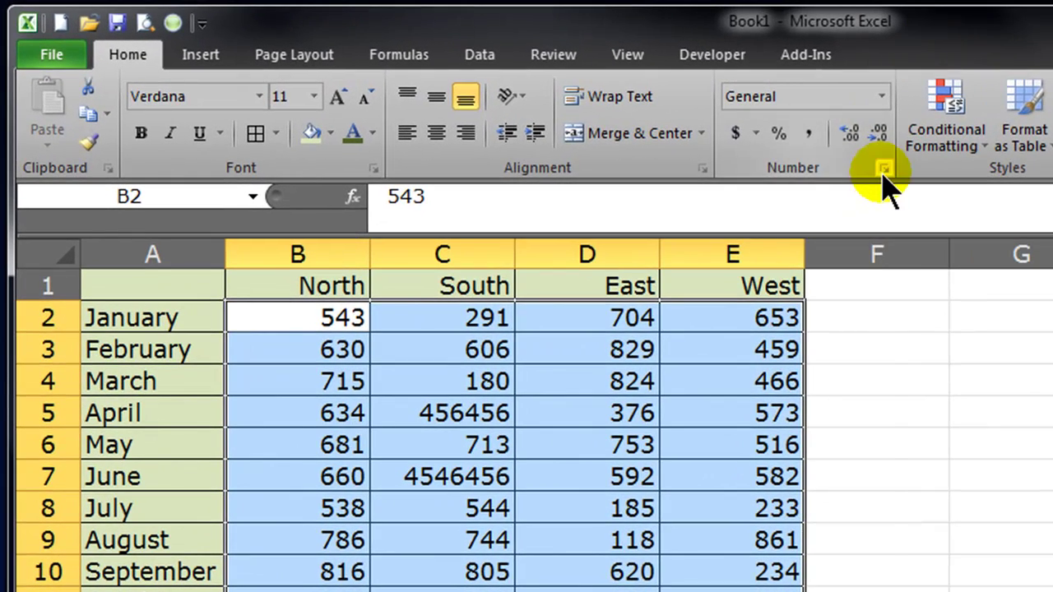
pyautogui.click(883, 169)
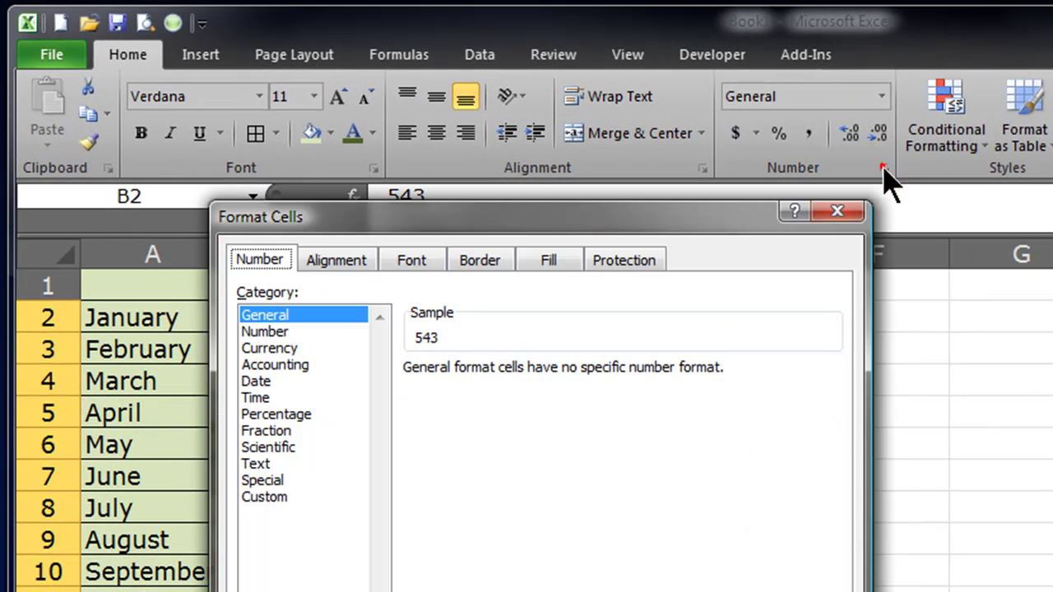
pyautogui.click(639, 260)
pyautogui.click(244, 294)
pyautogui.press('Return')
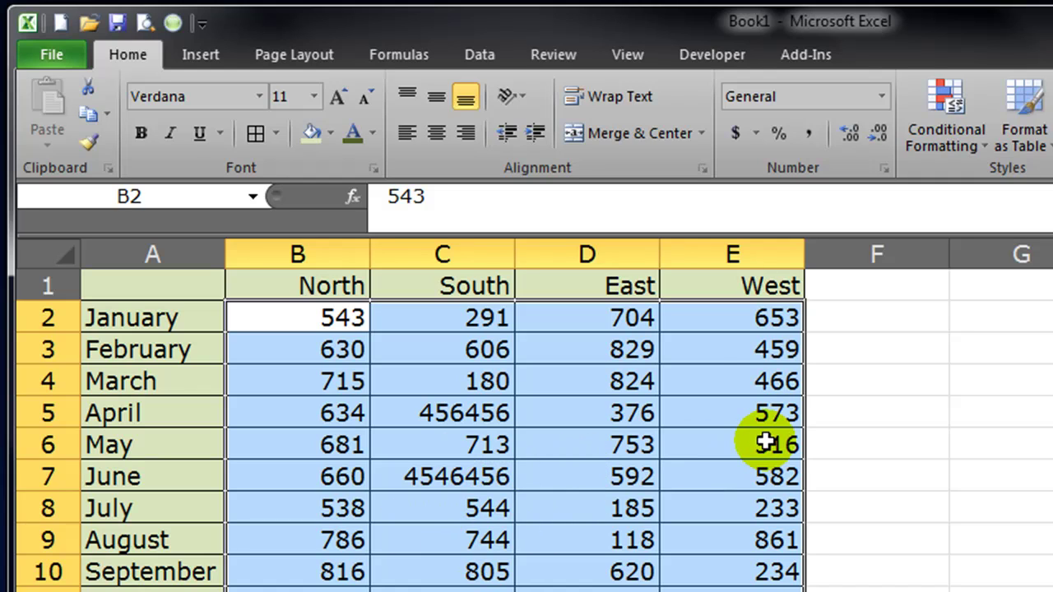
pyautogui.click(834, 411)
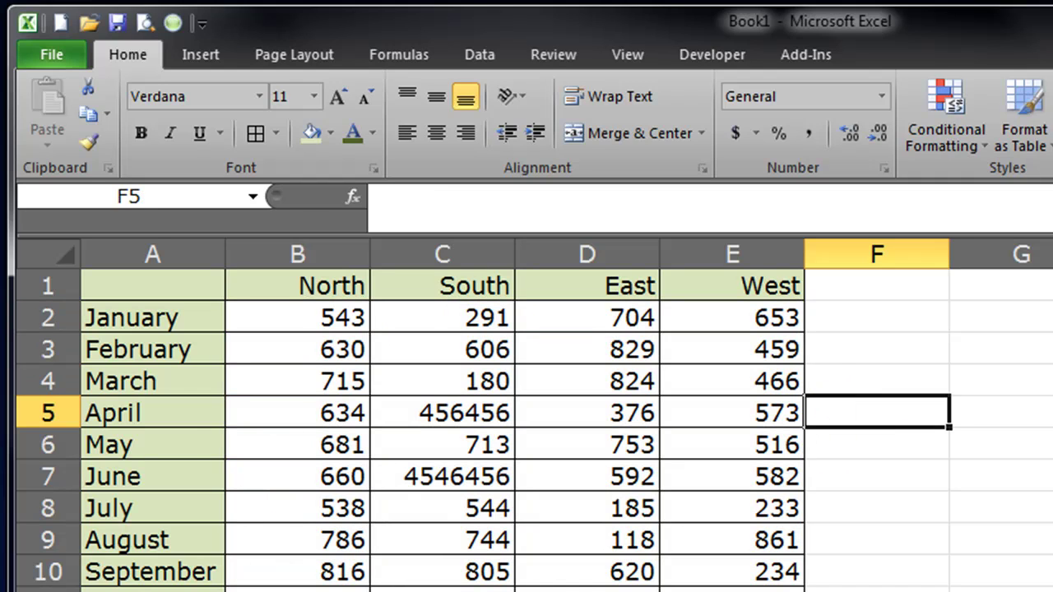
# Protect the sheet's locked cells with a password, keeping selection of locked and unlocked cells allowed, and re-enter the password to confirm
pyautogui.click(553, 57)
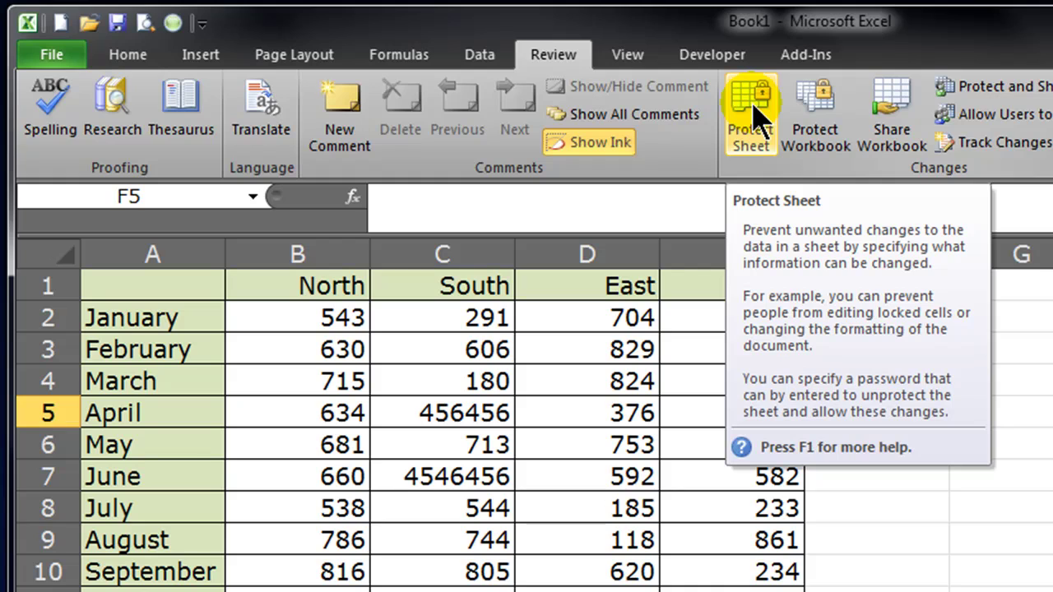
pyautogui.click(754, 120)
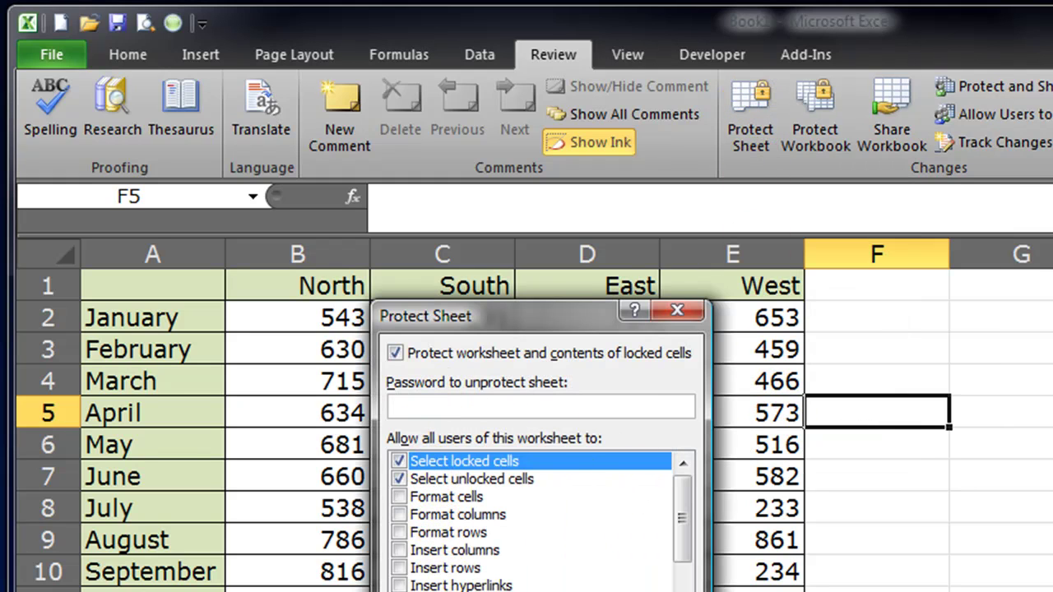
pyautogui.moveTo(691, 523); pyautogui.dragTo(686, 482)
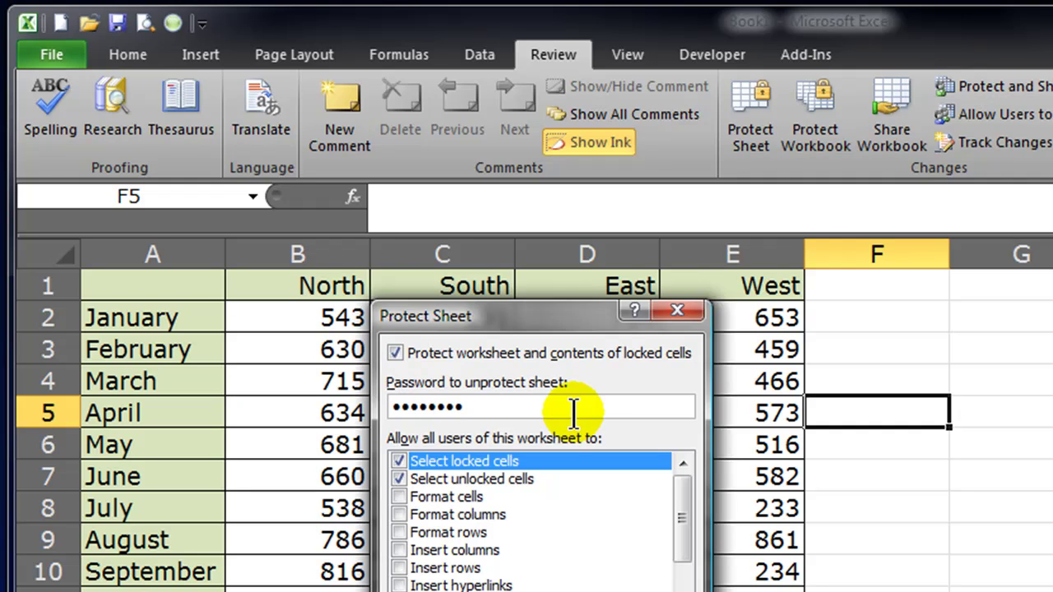
pyautogui.press('Return')
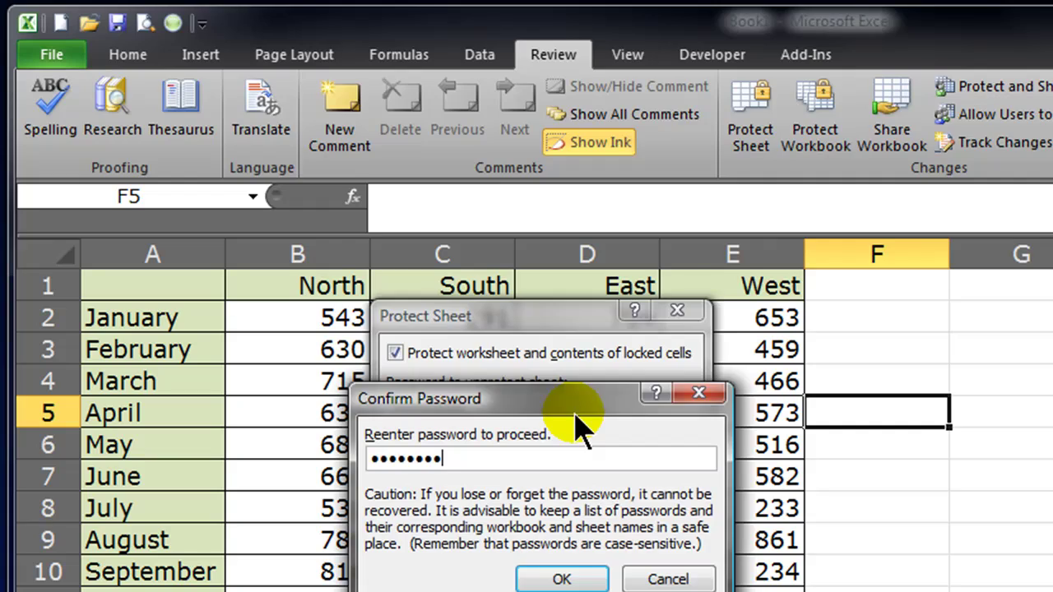
pyautogui.press('Return')
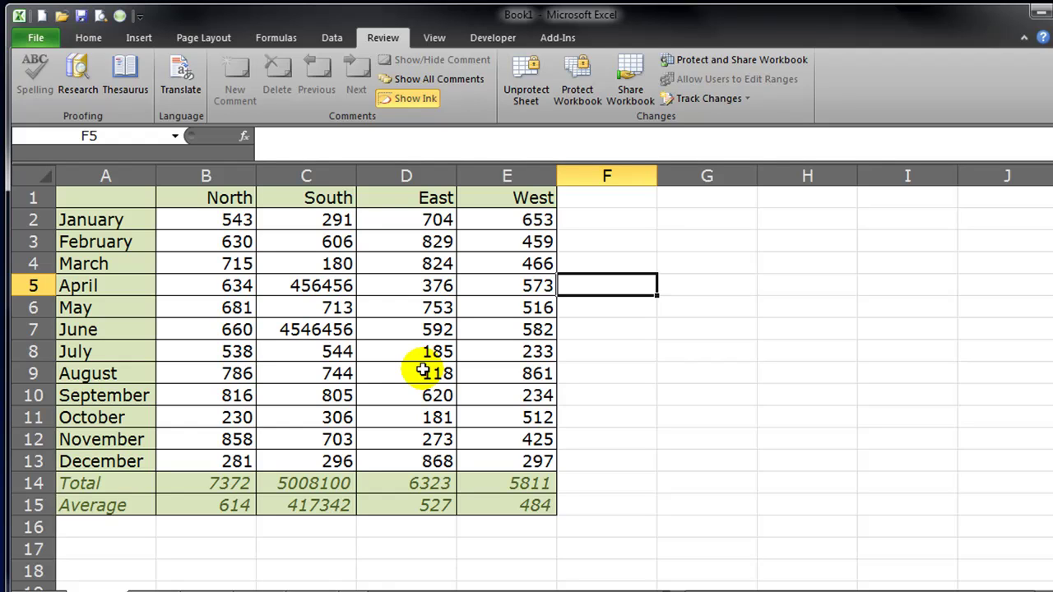
# Replace the February figures for South in C3 with 456456 and for West in E3 with 321321
pyautogui.moveTo(209, 222); pyautogui.dragTo(491, 459)
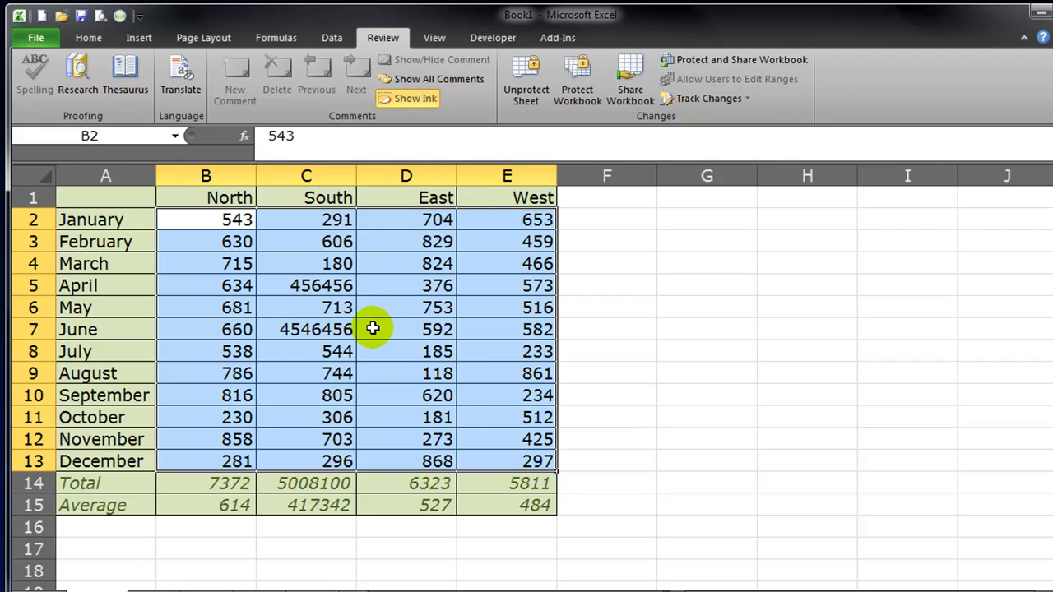
pyautogui.click(311, 242)
pyautogui.write('456456')
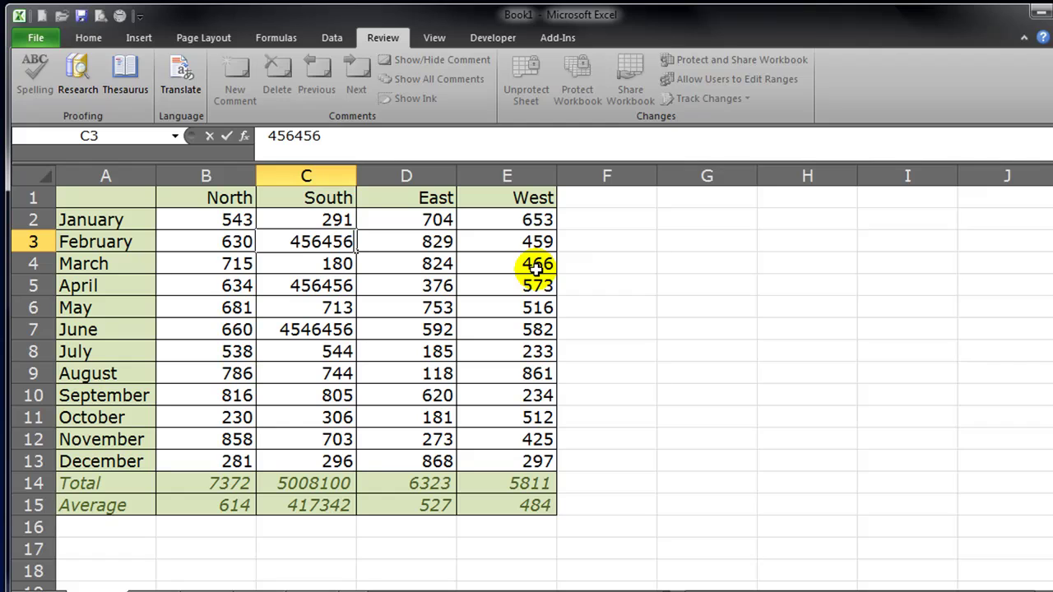
pyautogui.press('Return')
pyautogui.click(529, 242)
pyautogui.write('321321')
pyautogui.press('Return')
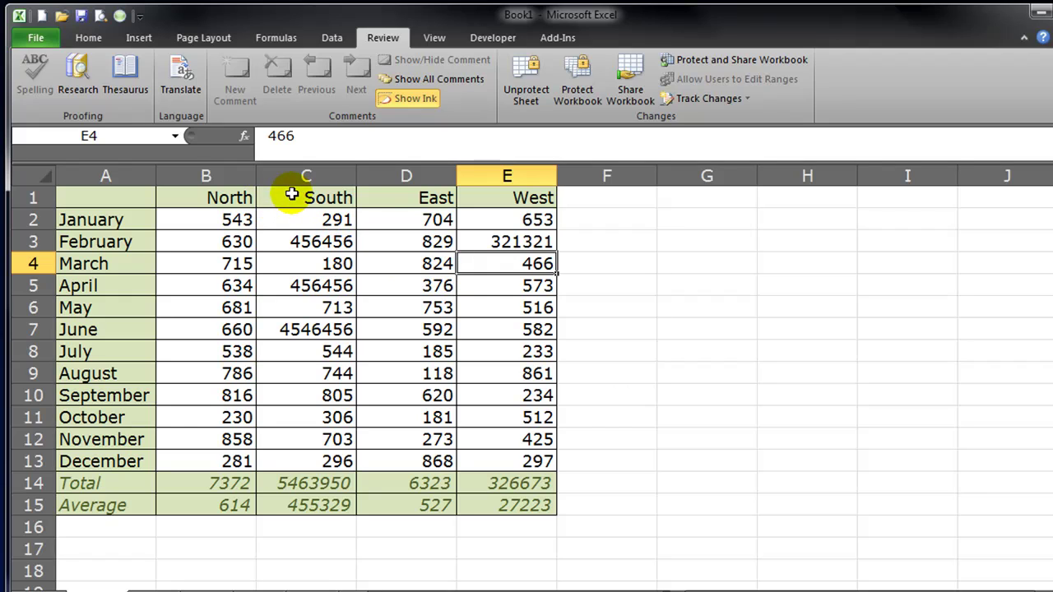
# Try to edit the blank cell H4 outside the table on the protected sheet
pyautogui.click(777, 272)
pyautogui.click(754, 274)
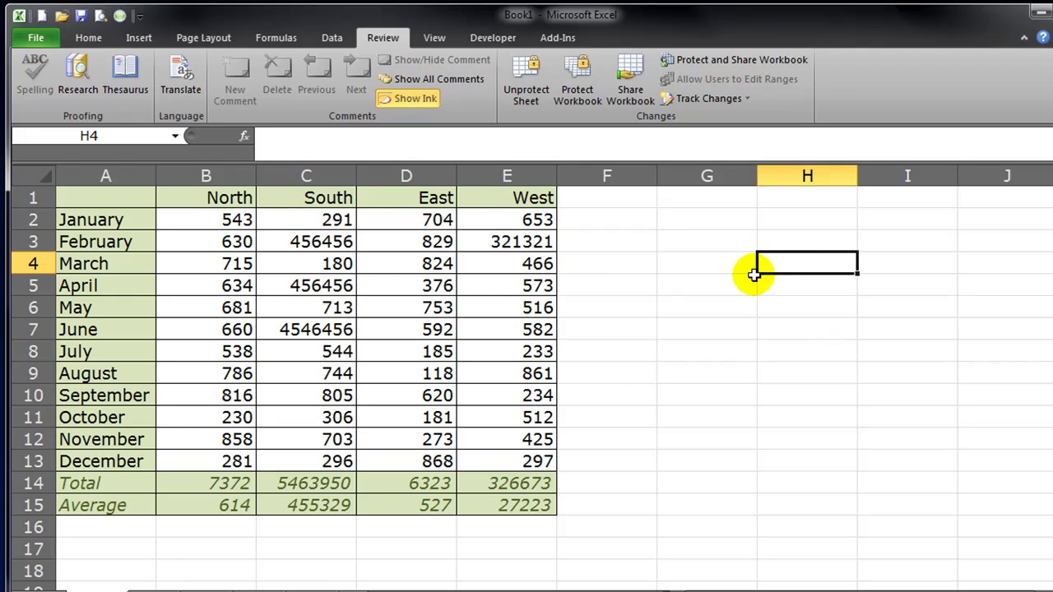
pyautogui.doubleClick(754, 274)
pyautogui.click(612, 420)
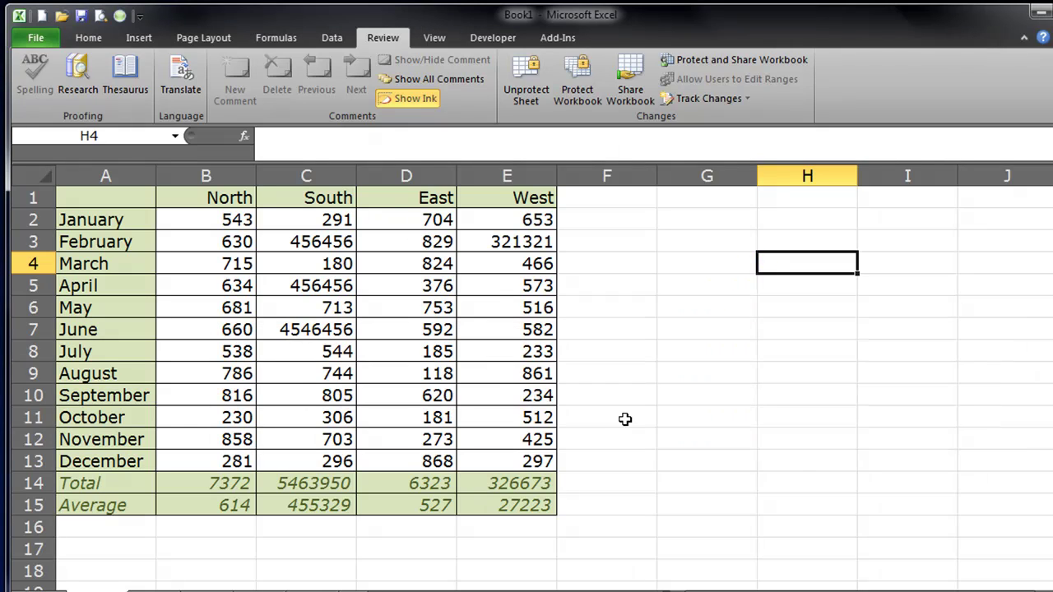
# Try to edit the June label in A7 among the locked month names
pyautogui.press('Home')
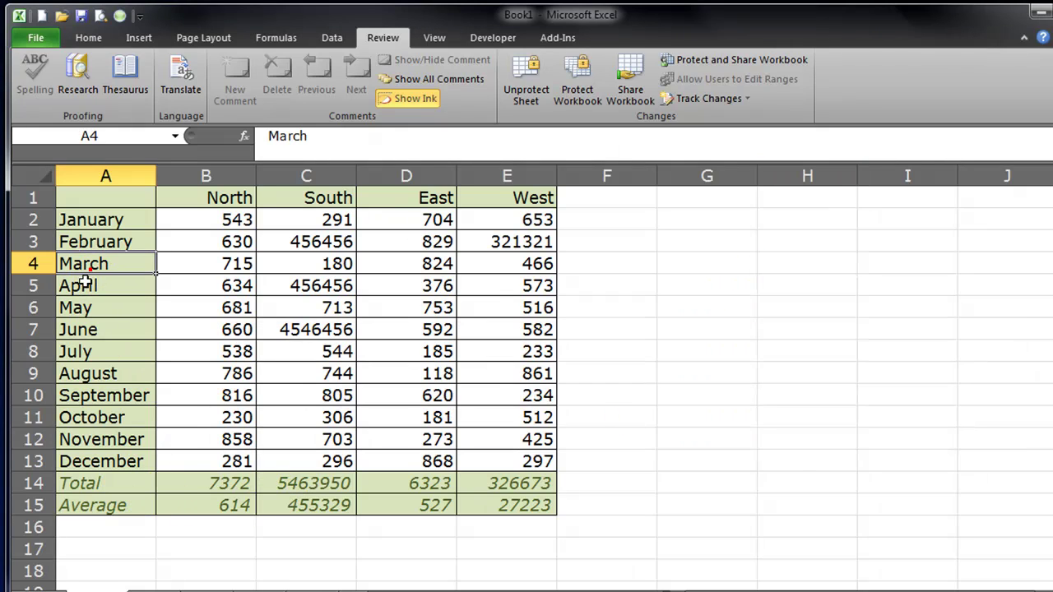
pyautogui.press('Down')
pyautogui.press('Down')
pyautogui.press('Down')
pyautogui.press('Down')
pyautogui.click(96, 324)
pyautogui.doubleClick(97, 322)
pyautogui.press('Return')
# Try to edit the South header in C1 and the South average formula in C15
pyautogui.click(319, 202)
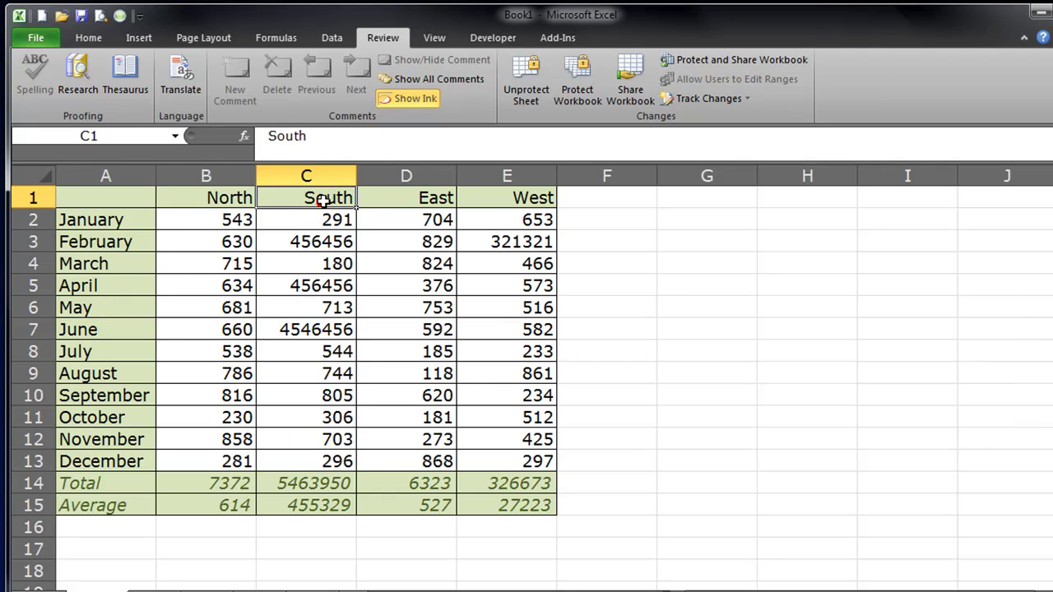
pyautogui.doubleClick(342, 201)
pyautogui.press('Return')
pyautogui.click(306, 483)
pyautogui.click(309, 503)
pyautogui.doubleClick(308, 503)
pyautogui.click(613, 420)
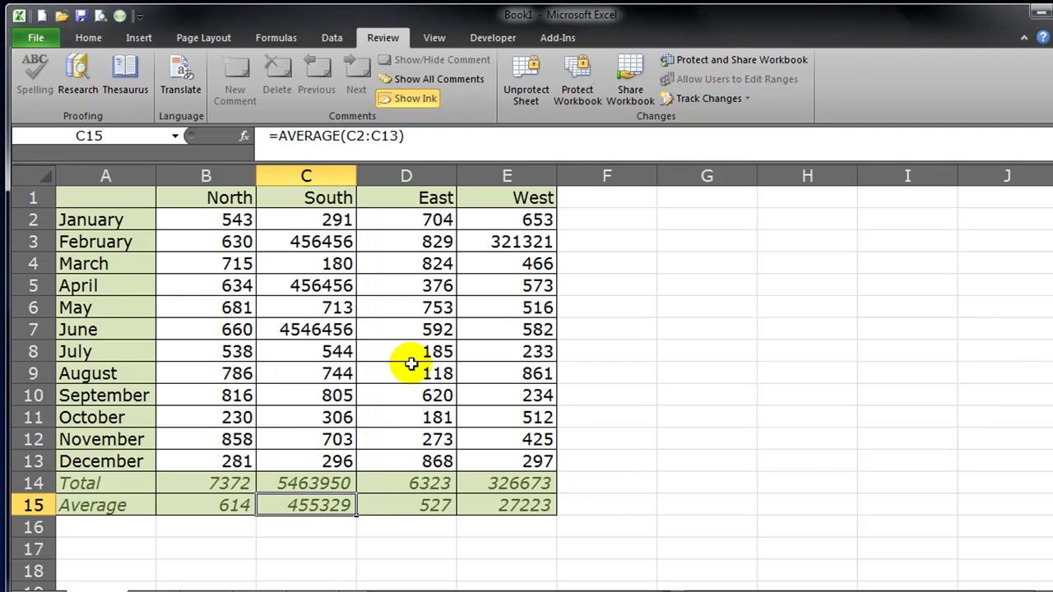
# Unprotect the sheet by entering its password
pyautogui.moveTo(229, 221); pyautogui.dragTo(494, 462)
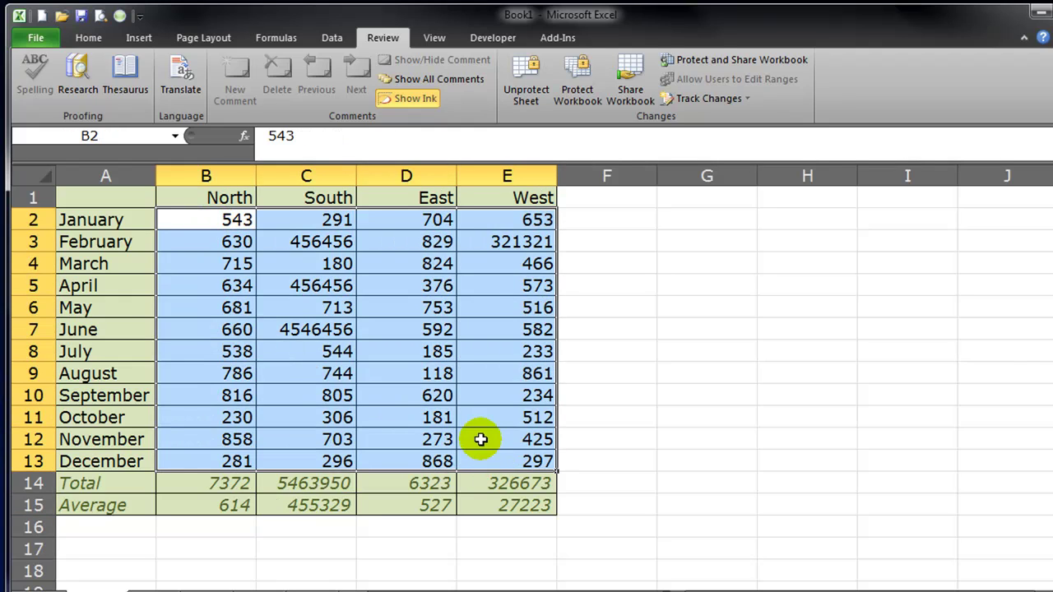
pyautogui.click(461, 391)
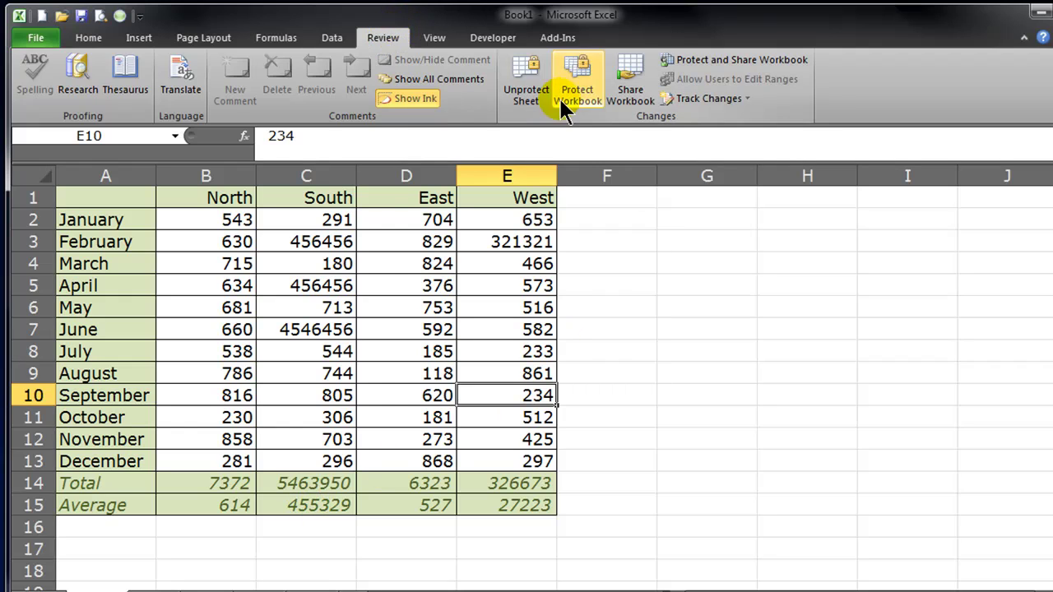
pyautogui.click(532, 74)
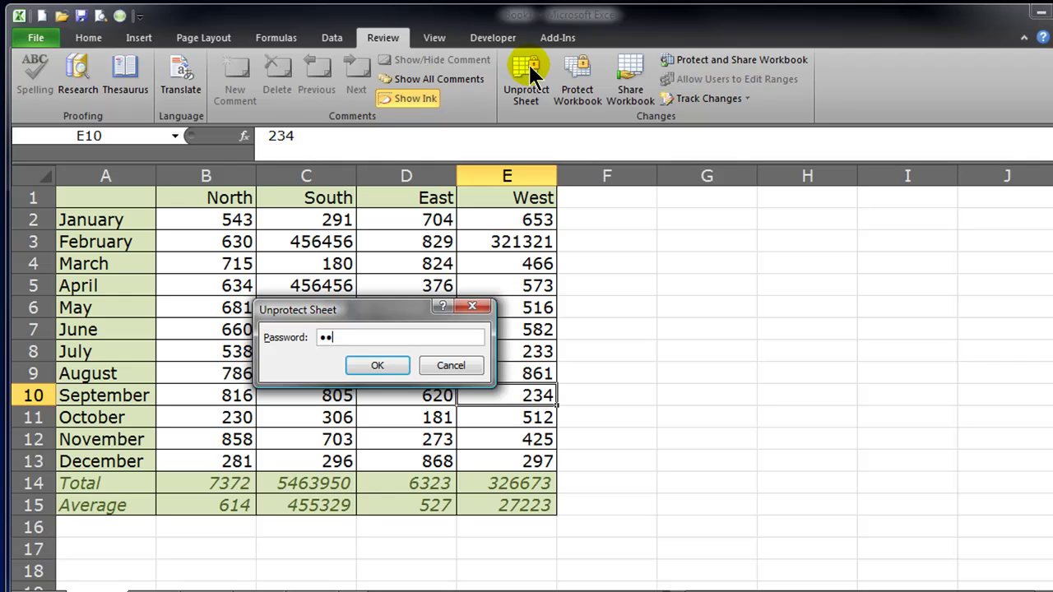
pyautogui.press('Return')
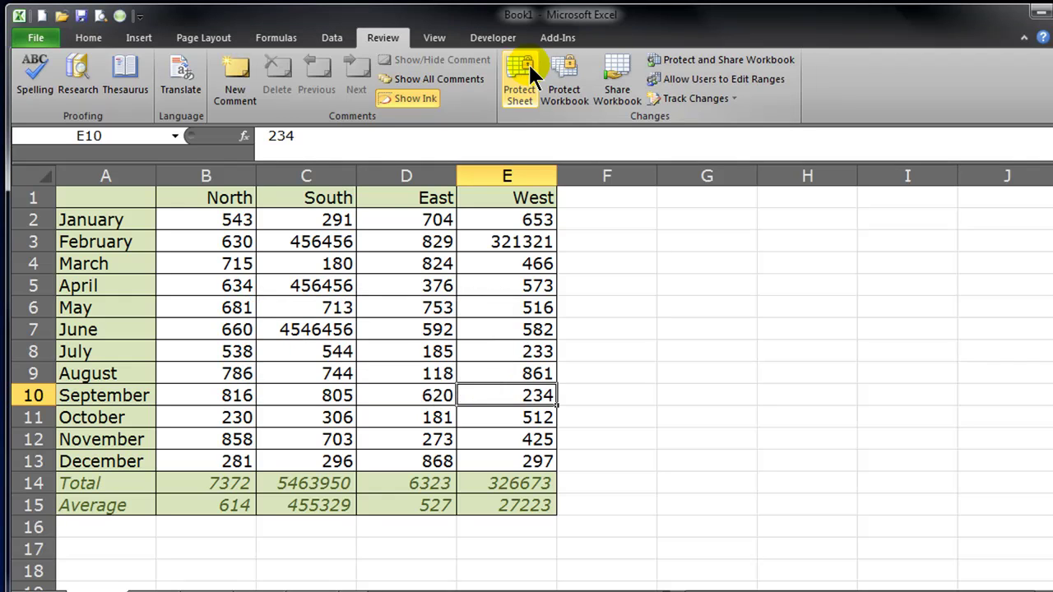
# Overwrite the South total in C14 with 456 and the April label in A5 with "asdf"
pyautogui.click(325, 484)
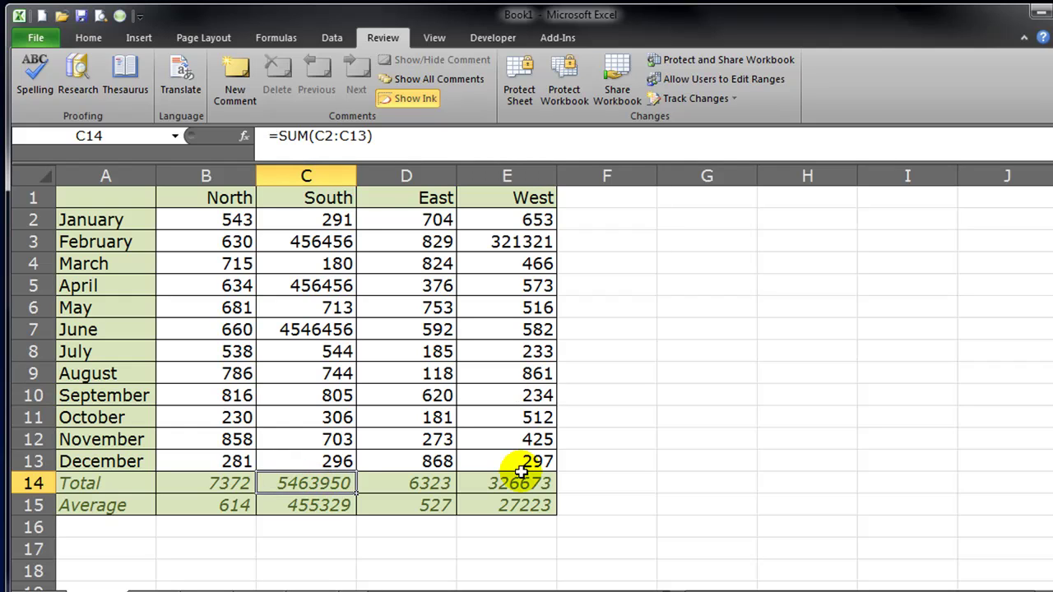
pyautogui.write('456')
pyautogui.press('Return')
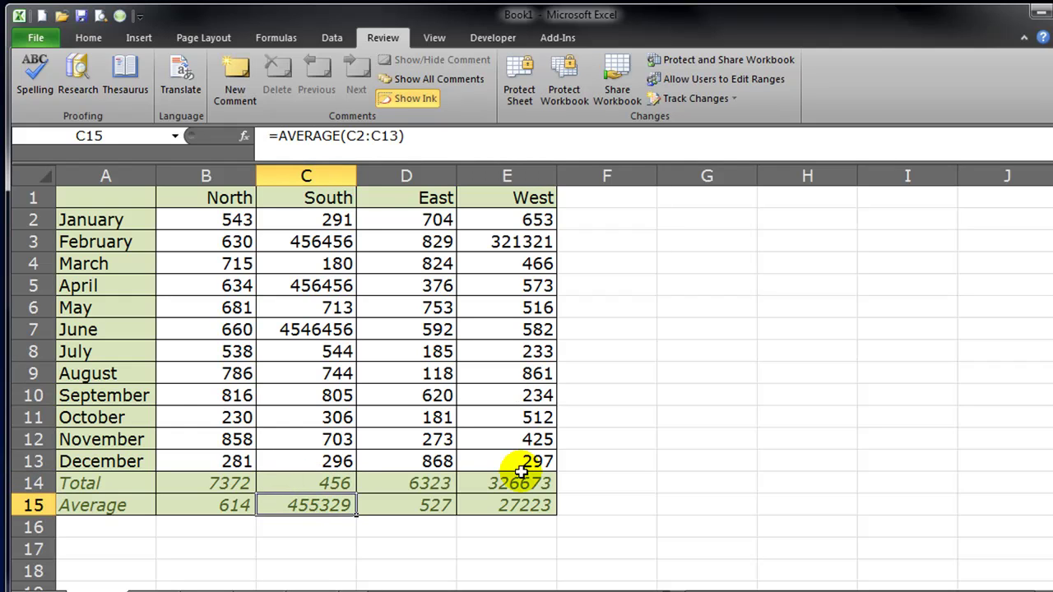
pyautogui.click(130, 288)
pyautogui.write('asdf')
pyautogui.press('Return')
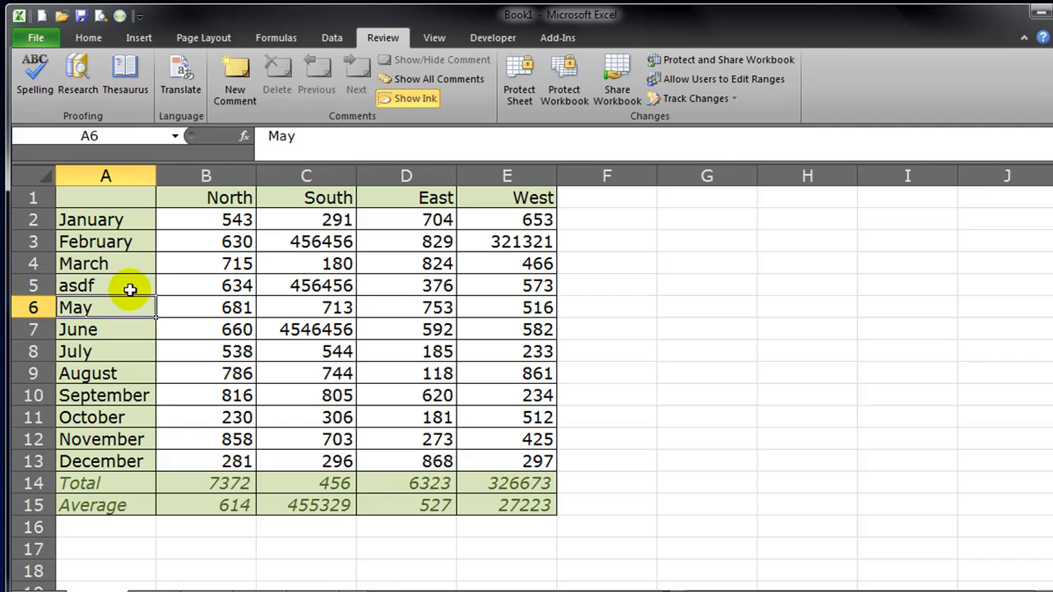